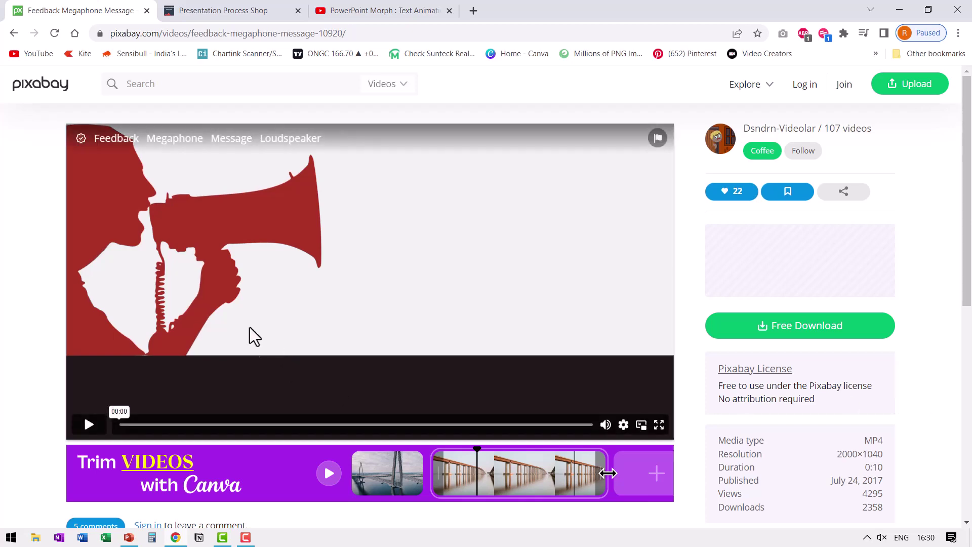
# Play the Pixabay Feedback Megaphone Message video to preview how its animation looks
pyautogui.click(89, 424)
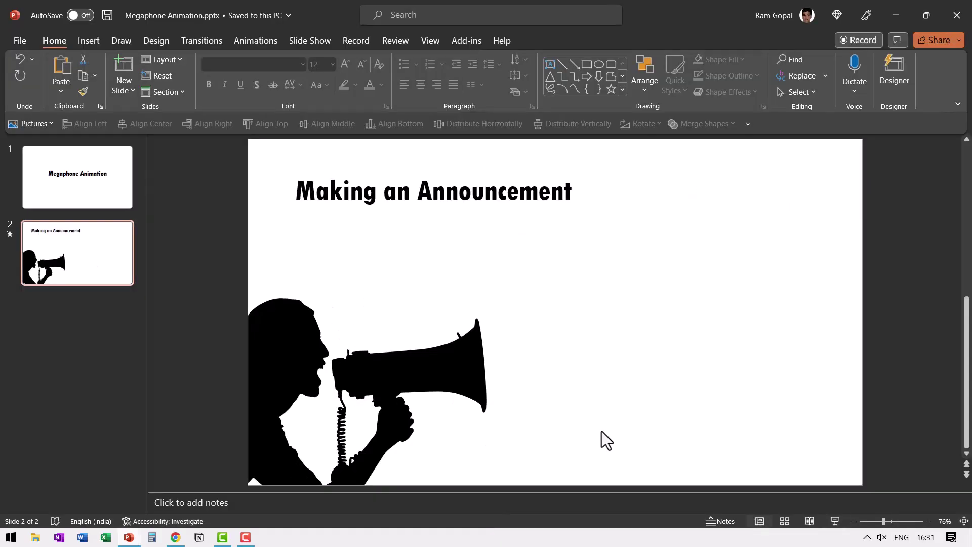
# Bring the hidden 50% OFF text box in front of the megaphone, then reselect it alone
pyautogui.moveTo(601, 430); pyautogui.dragTo(331, 321)
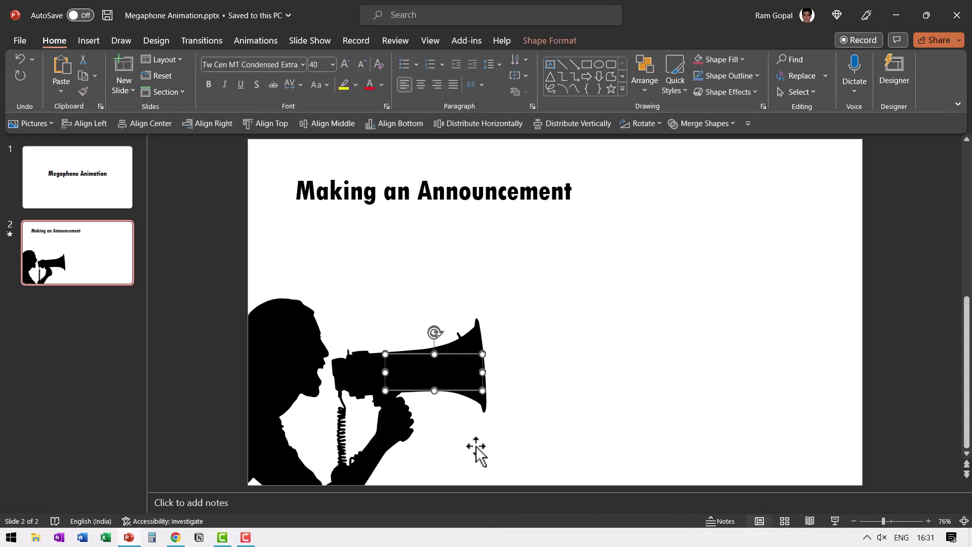
pyautogui.rightClick(483, 355)
pyautogui.click(524, 193)
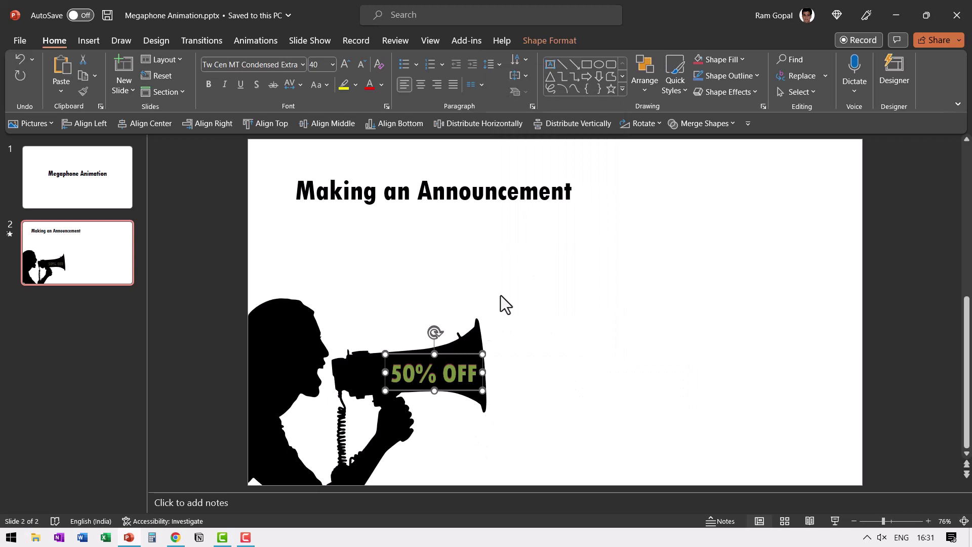
pyautogui.click(501, 296)
pyautogui.click(435, 373)
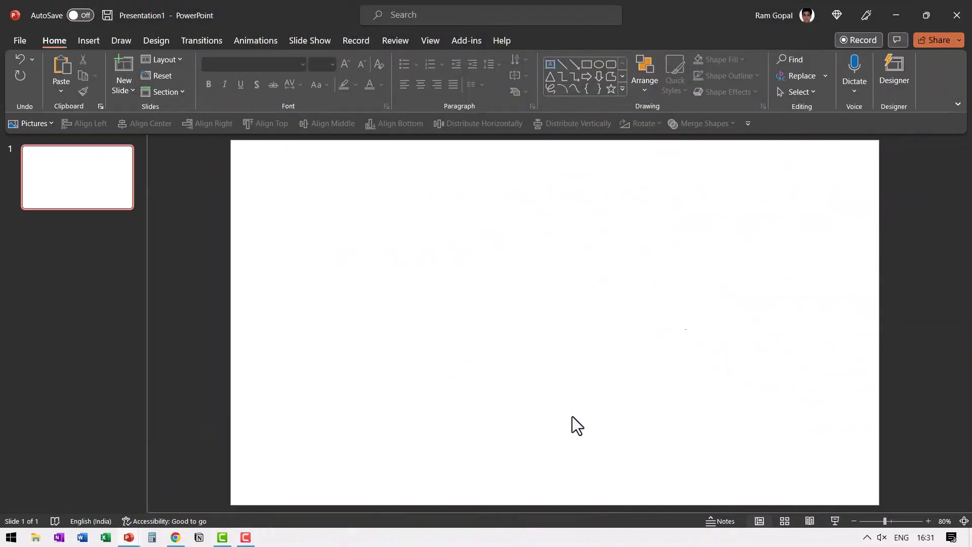
# Search Pixabay vector graphics for 'megaphone' and open the black bullhorn silhouette
pyautogui.click(177, 539)
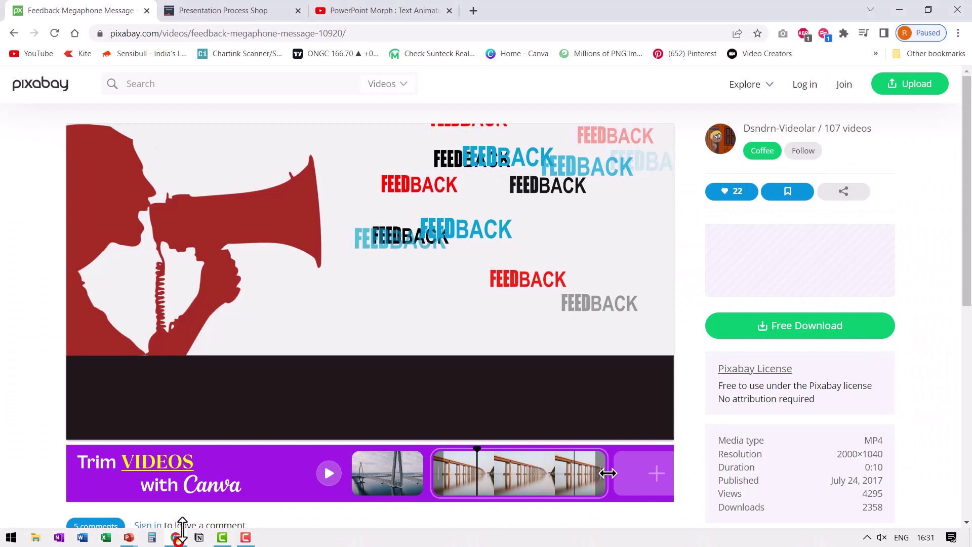
pyautogui.click(177, 89)
pyautogui.write('megaphone')
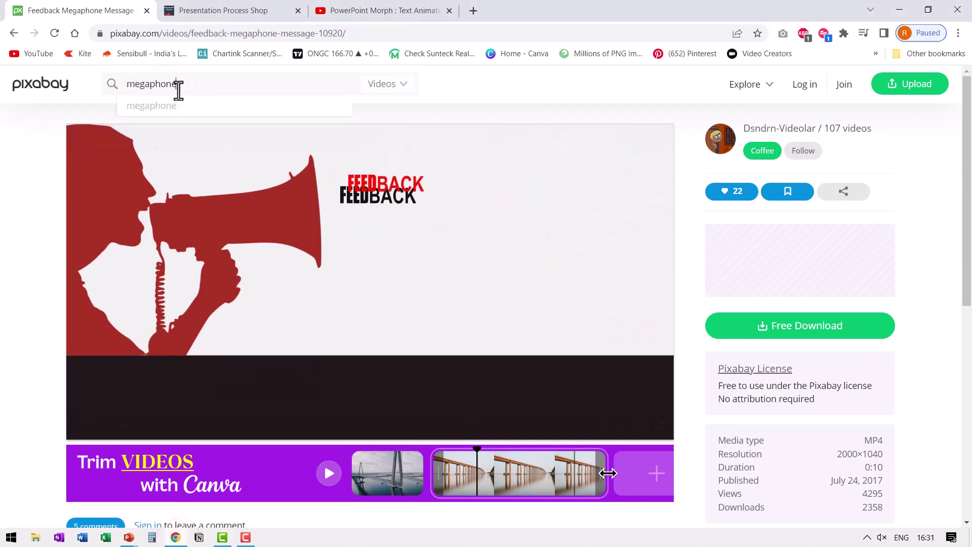
pyautogui.press('Return')
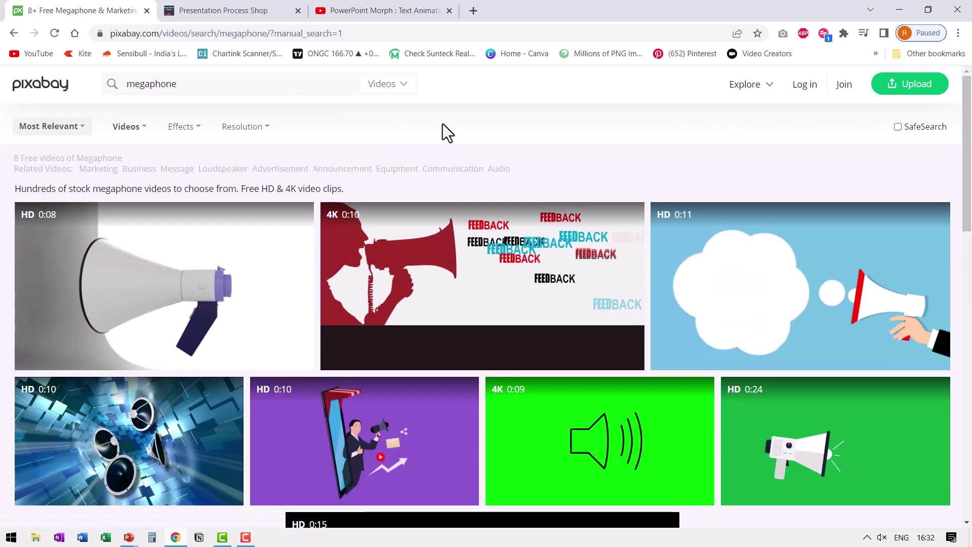
pyautogui.click(386, 84)
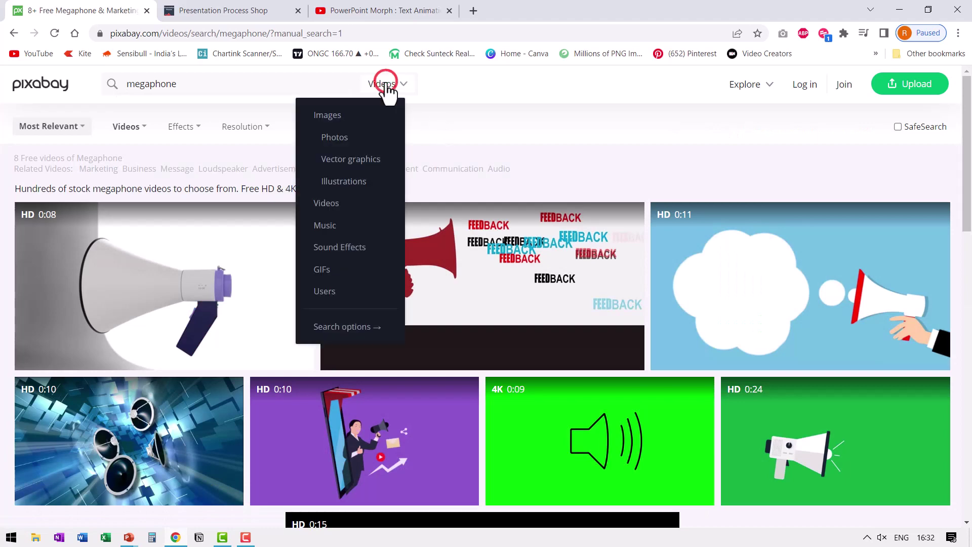
pyautogui.click(359, 160)
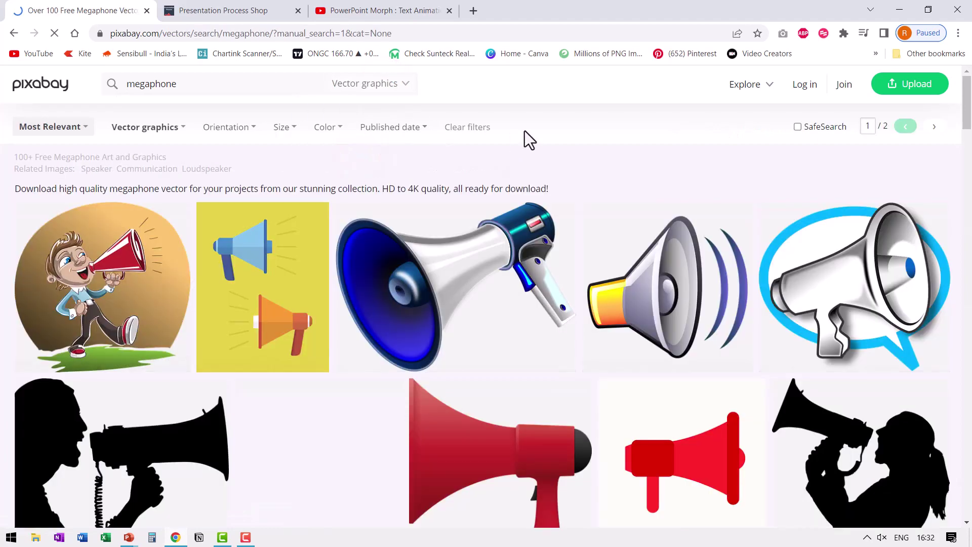
pyautogui.scroll(-3, 521, 319)
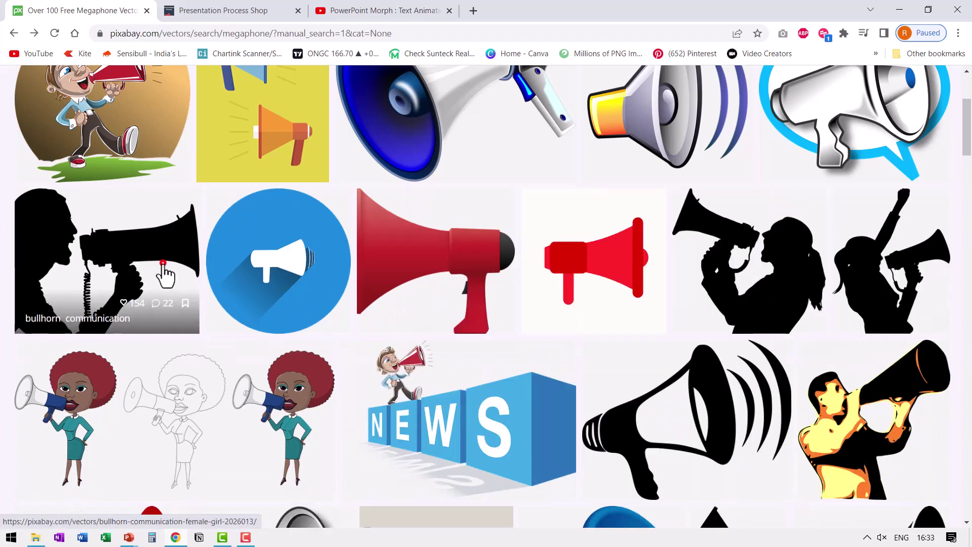
pyautogui.click(163, 271)
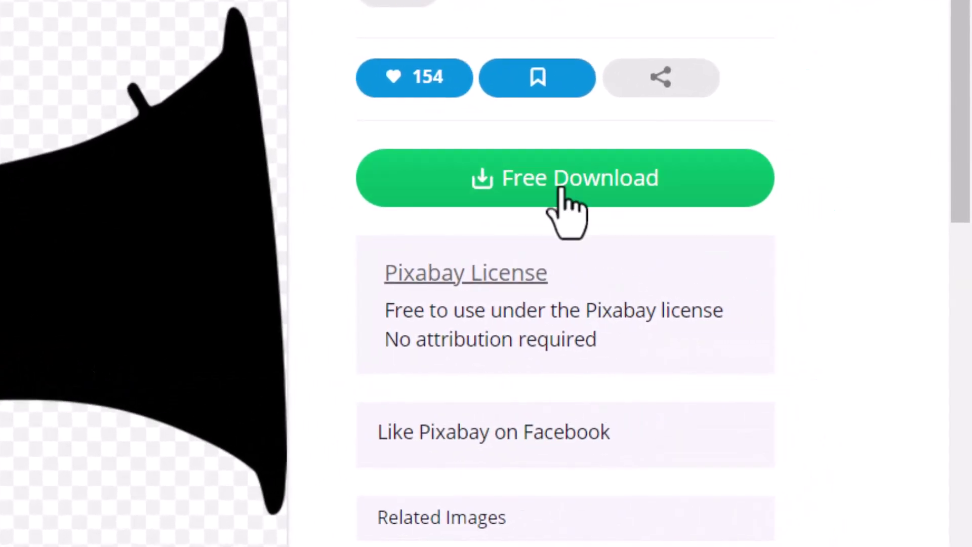
# Download the bullhorn silhouette as an SVG vector graphic
pyautogui.click(631, 200)
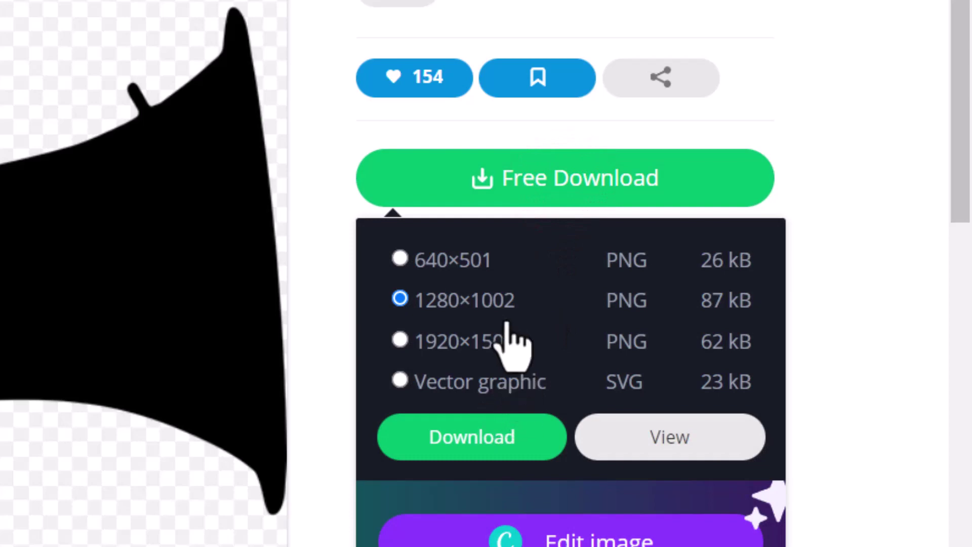
pyautogui.click(488, 380)
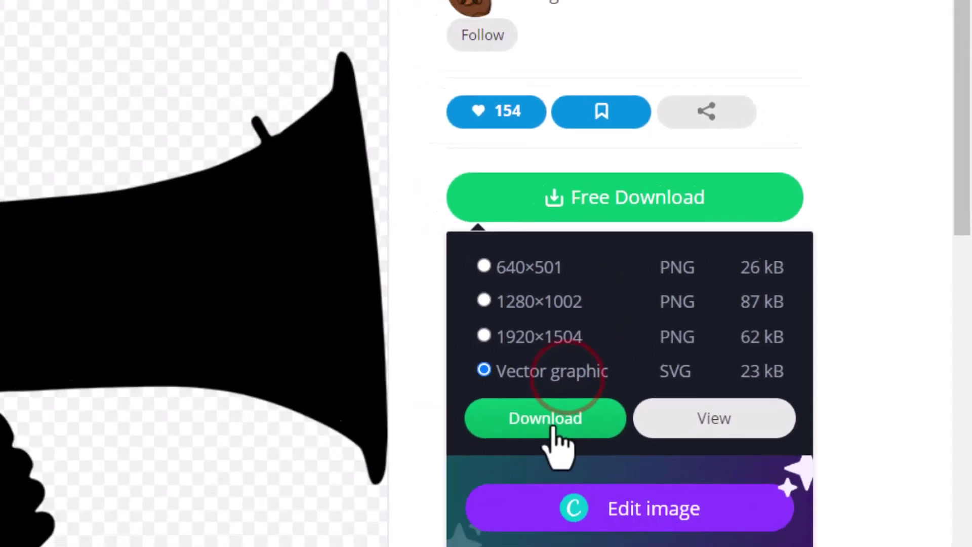
pyautogui.click(473, 438)
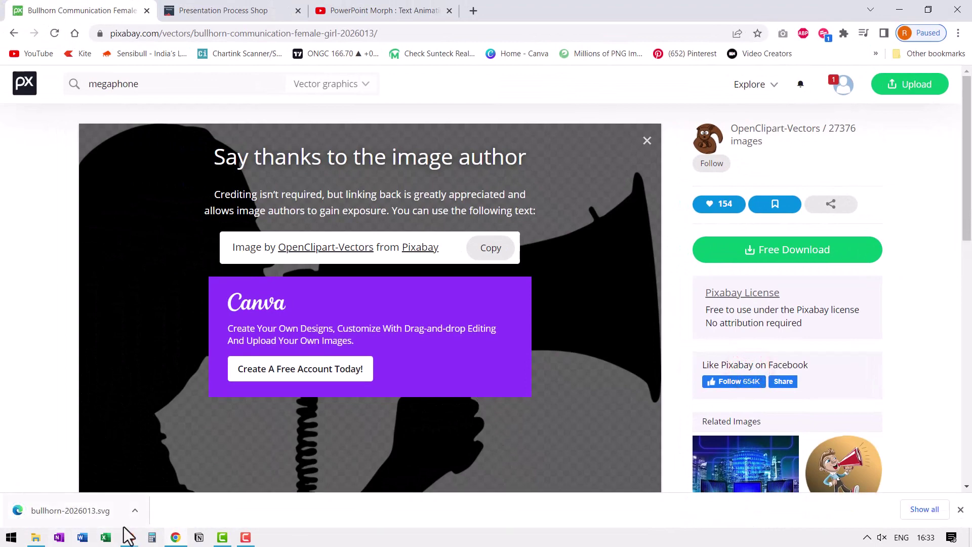
# Copy the downloaded bullhorn-2026013.svg file from the Downloads folder
pyautogui.click(140, 511)
pyautogui.click(165, 469)
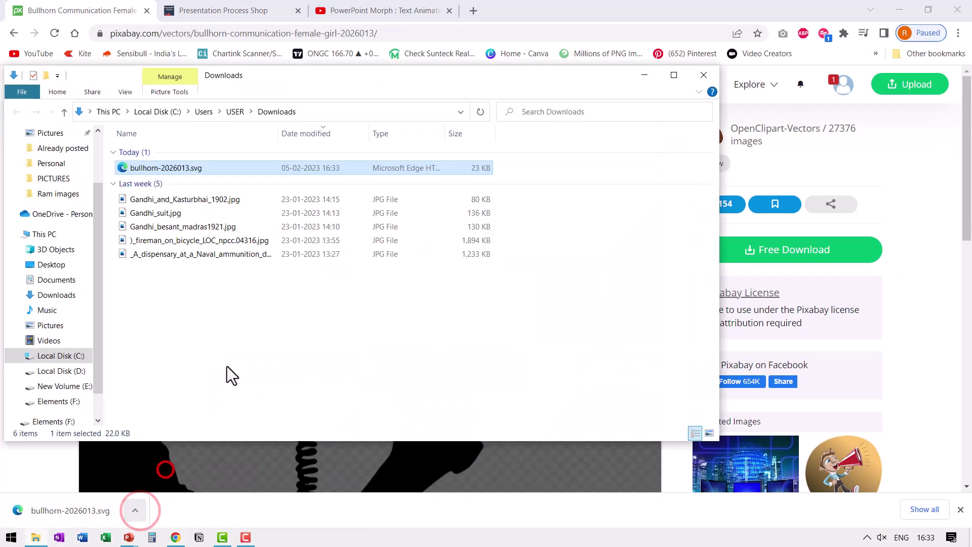
pyautogui.rightClick(177, 168)
pyautogui.click(202, 446)
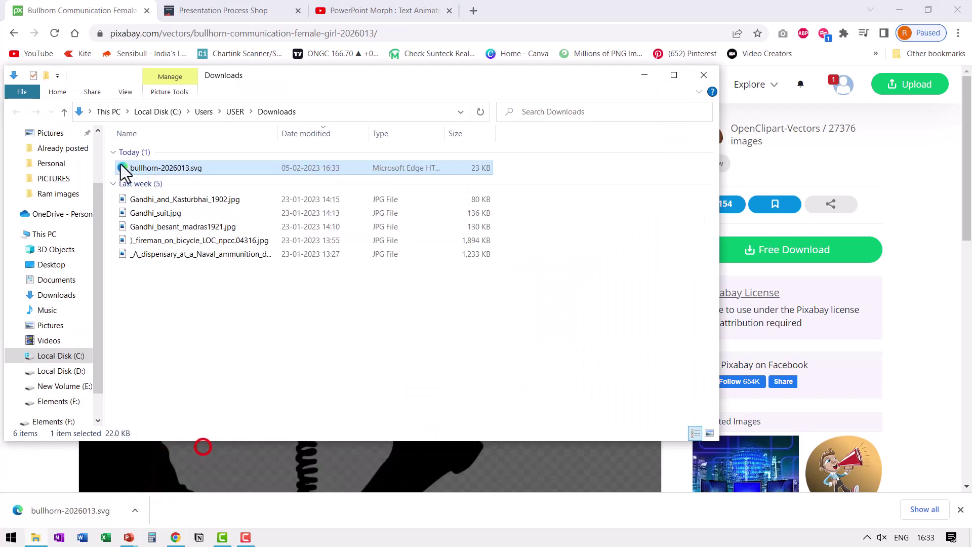
pyautogui.click(130, 538)
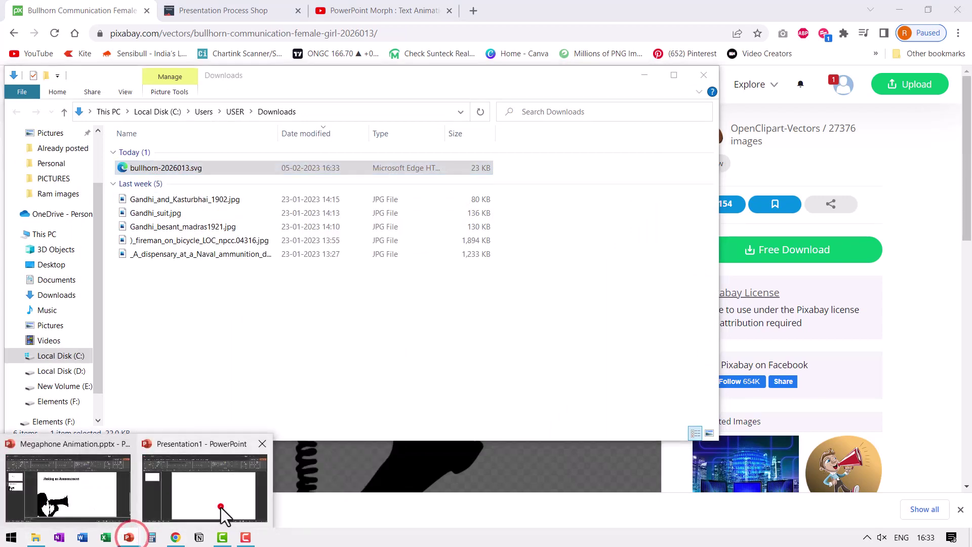
# Paste the bullhorn SVG onto the blank Presentation1 slide and convert it to shapes
pyautogui.click(221, 508)
pyautogui.rightClick(411, 305)
pyautogui.click(445, 363)
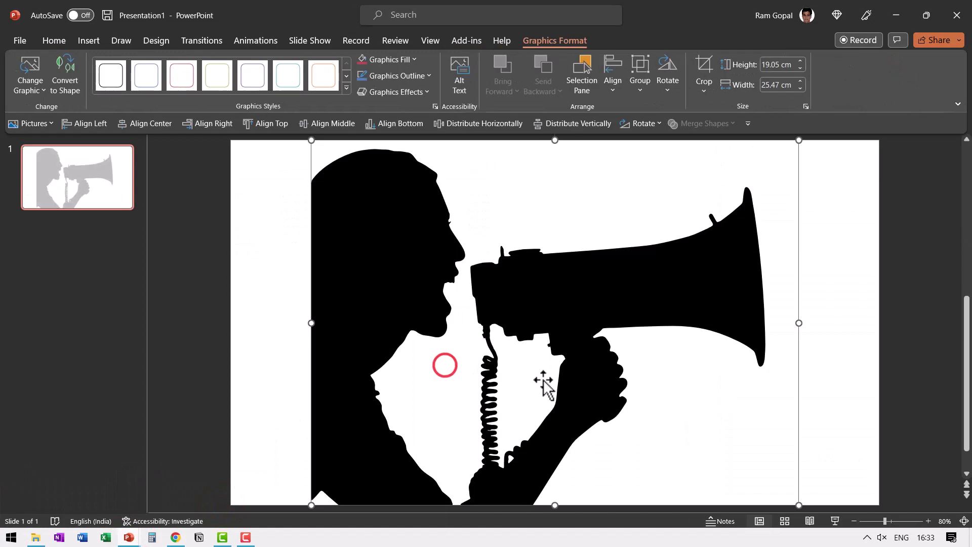
pyautogui.rightClick(687, 222)
pyautogui.click(726, 301)
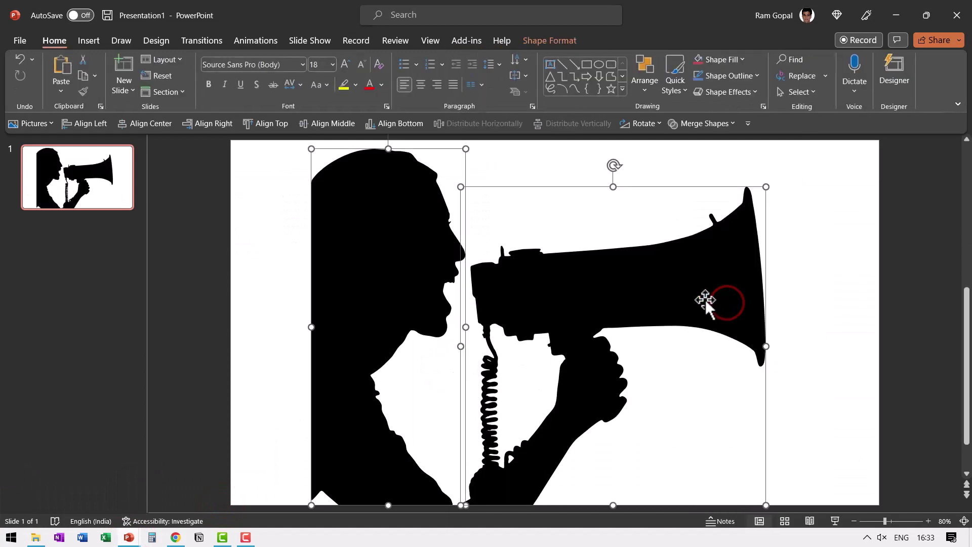
# Group the head and megaphone shapes, shrink the group and move it bottom-left
pyautogui.click(815, 248)
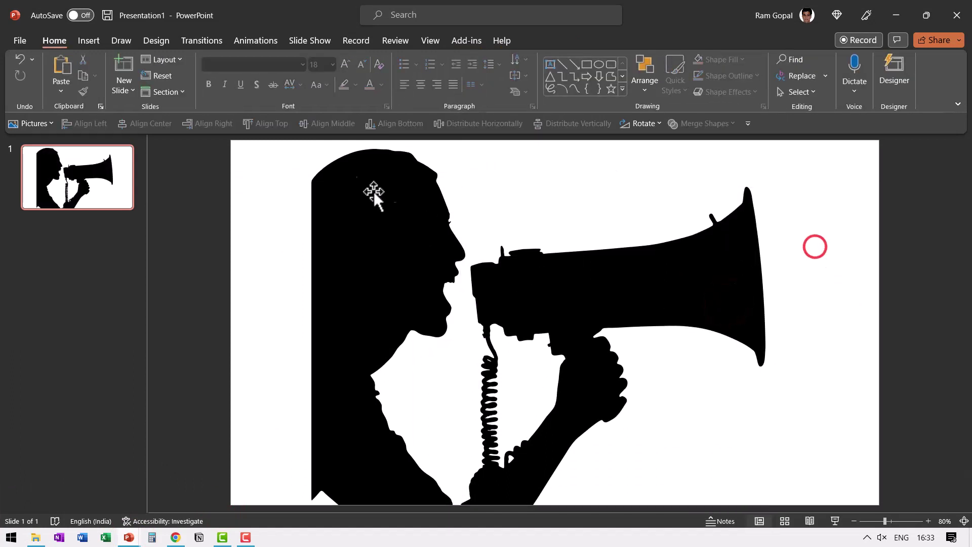
pyautogui.moveTo(288, 147); pyautogui.dragTo(878, 524)
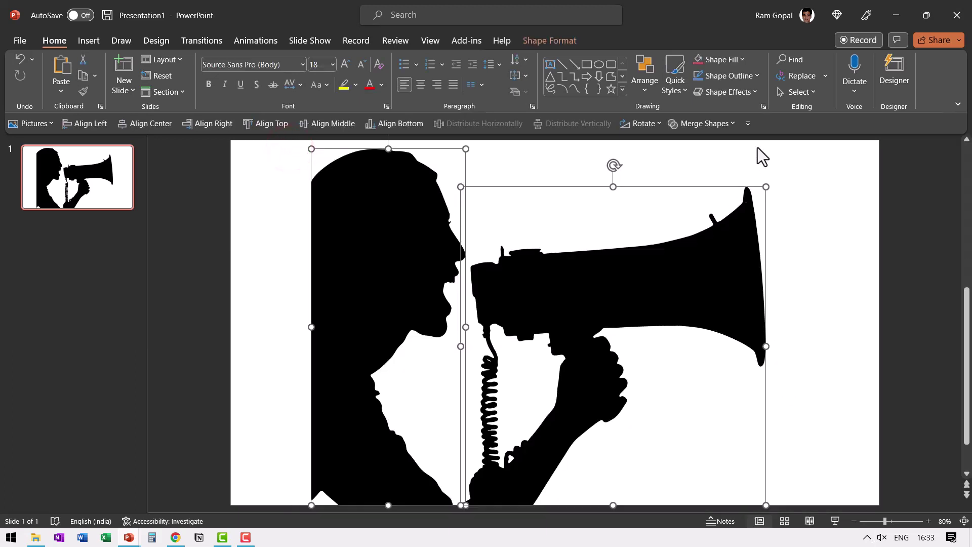
pyautogui.click(731, 54)
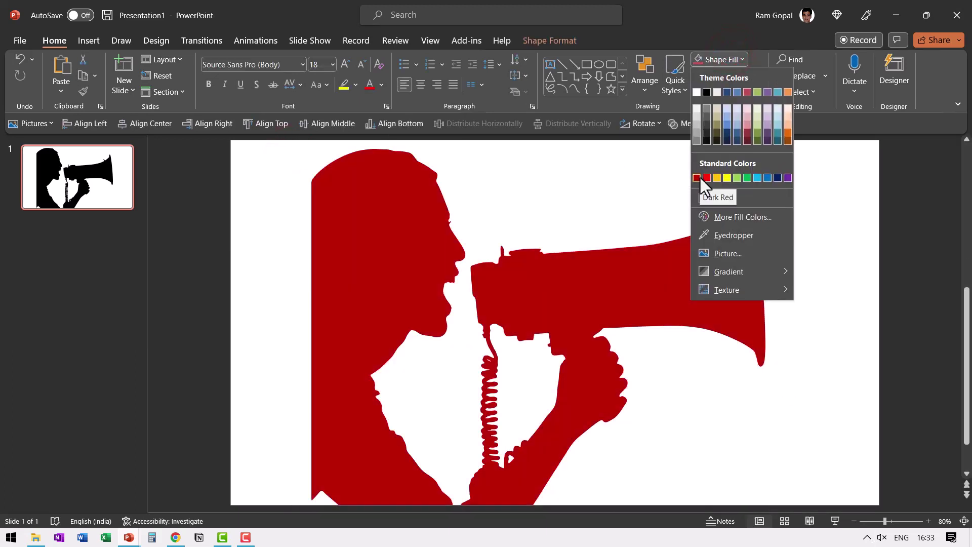
pyautogui.click(858, 220)
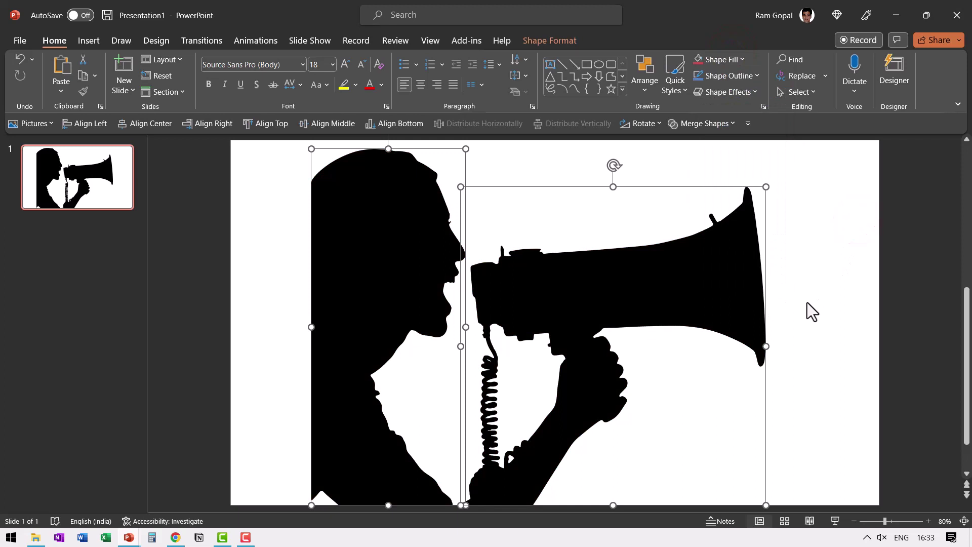
pyautogui.hotkey('ctrl', 'g')
pyautogui.moveTo(772, 147); pyautogui.dragTo(618, 260)
pyautogui.moveTo(461, 380); pyautogui.dragTo(378, 385)
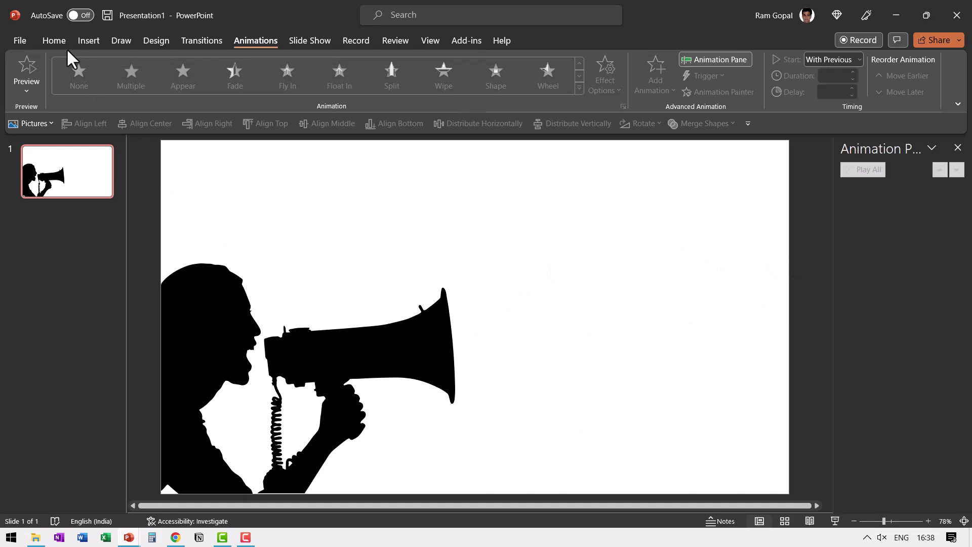
# Add a 'SALE' text box and set it in Arial Black
pyautogui.click(53, 40)
pyautogui.click(551, 64)
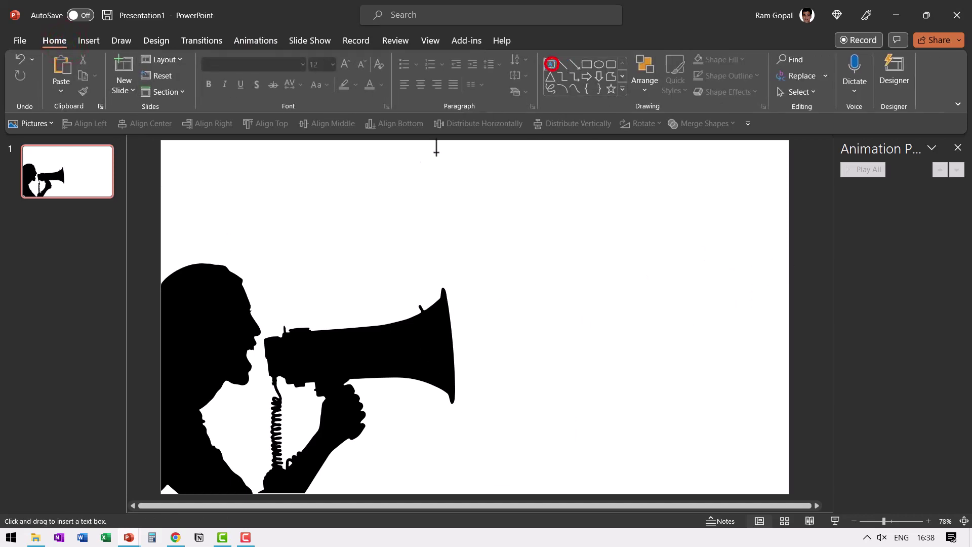
pyautogui.click(402, 200)
pyautogui.write('SALE')
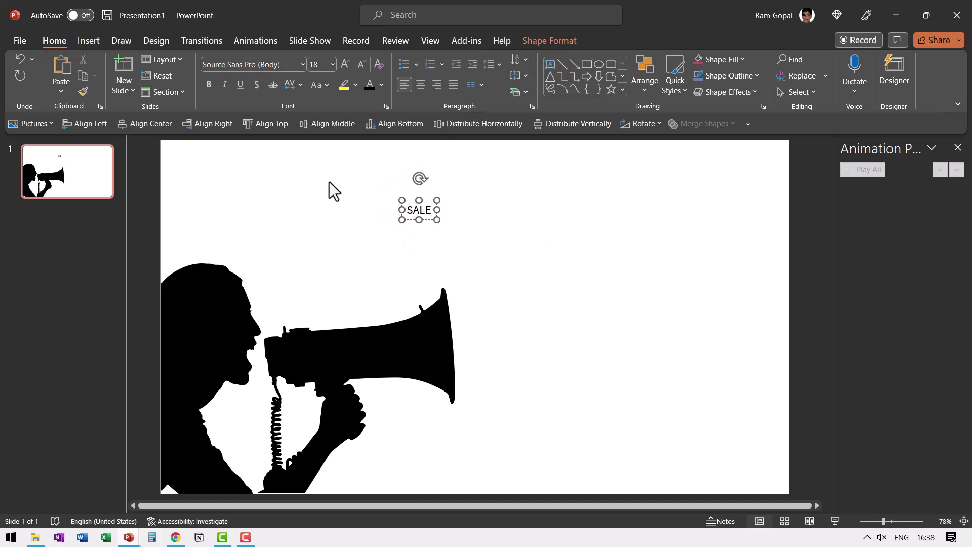
pyautogui.click(303, 62)
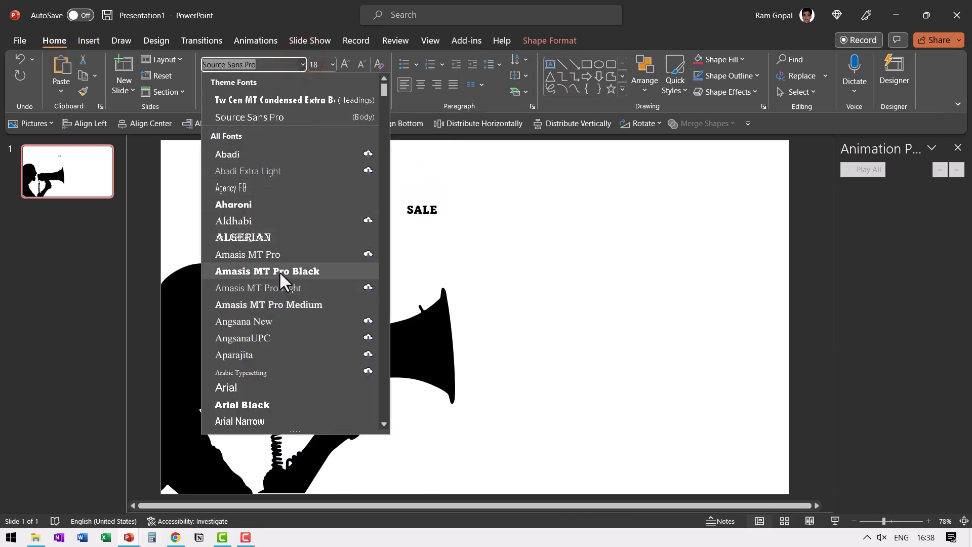
pyautogui.click(247, 407)
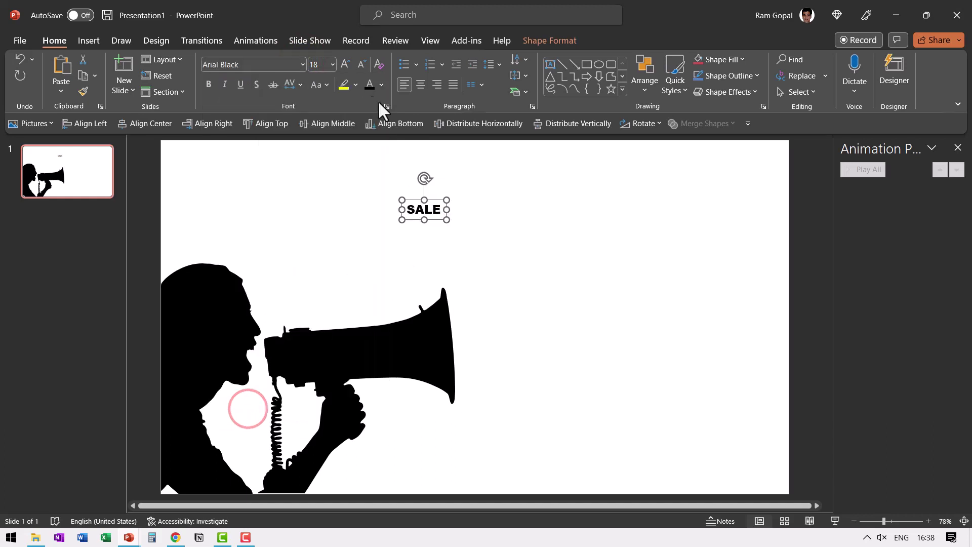
# Enlarge SALE to 40 pt, place it on the megaphone's horn, and colour it tan
pyautogui.click(342, 65)
pyautogui.click(342, 65)
pyautogui.click(341, 66)
pyautogui.click(340, 67)
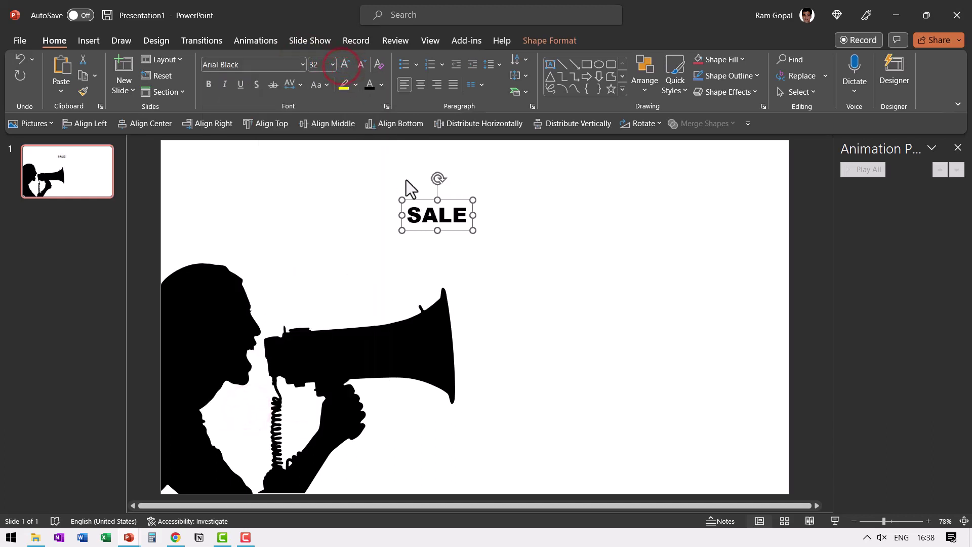
pyautogui.moveTo(448, 201); pyautogui.dragTo(385, 251)
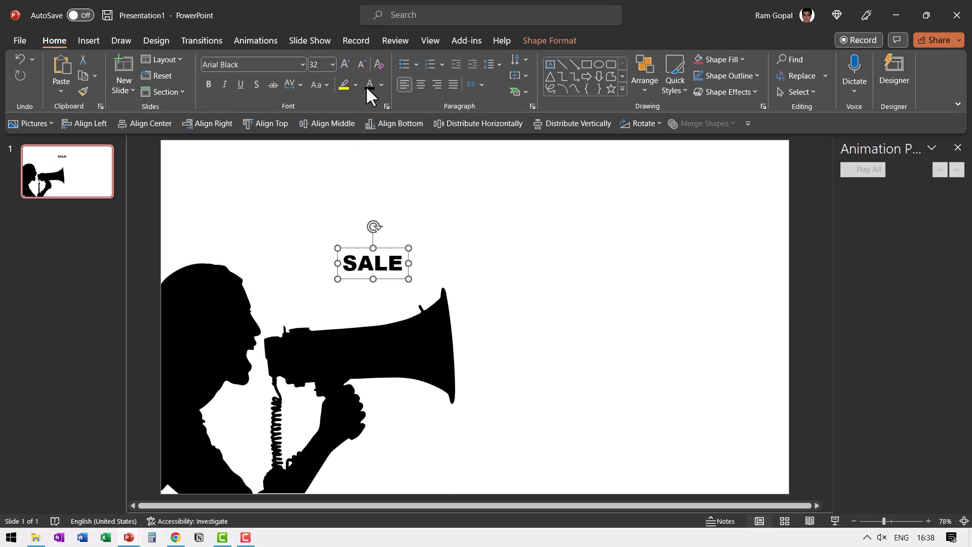
pyautogui.click(345, 64)
pyautogui.click(345, 64)
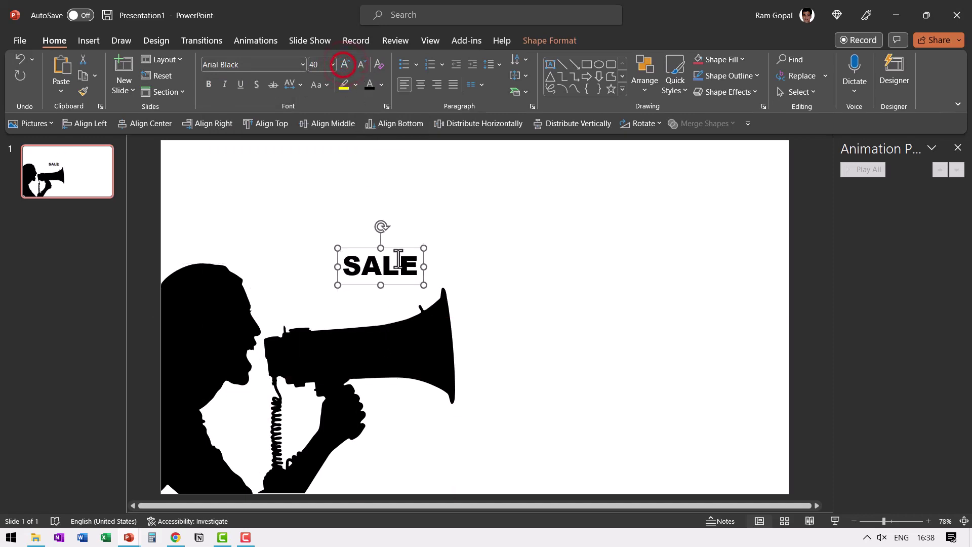
pyautogui.moveTo(399, 246); pyautogui.dragTo(416, 336)
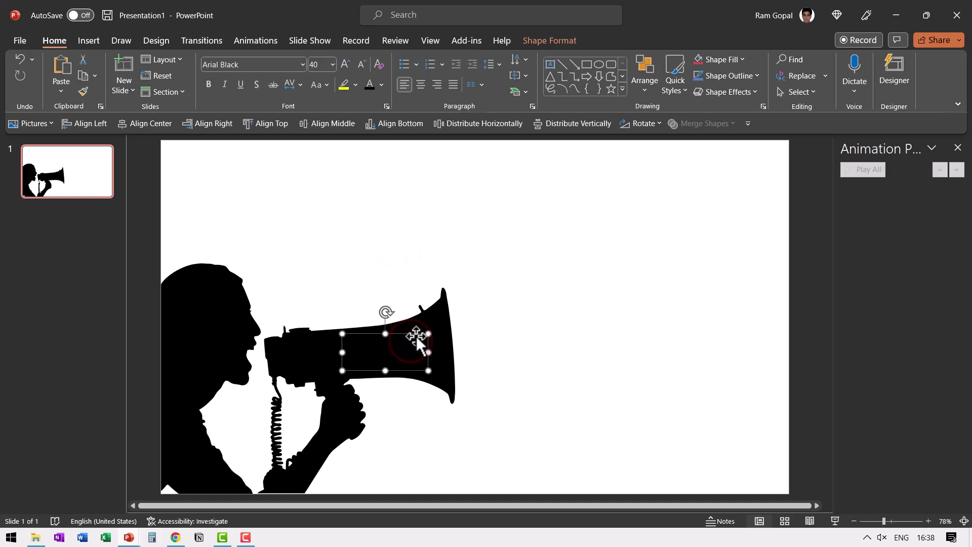
pyautogui.click(381, 84)
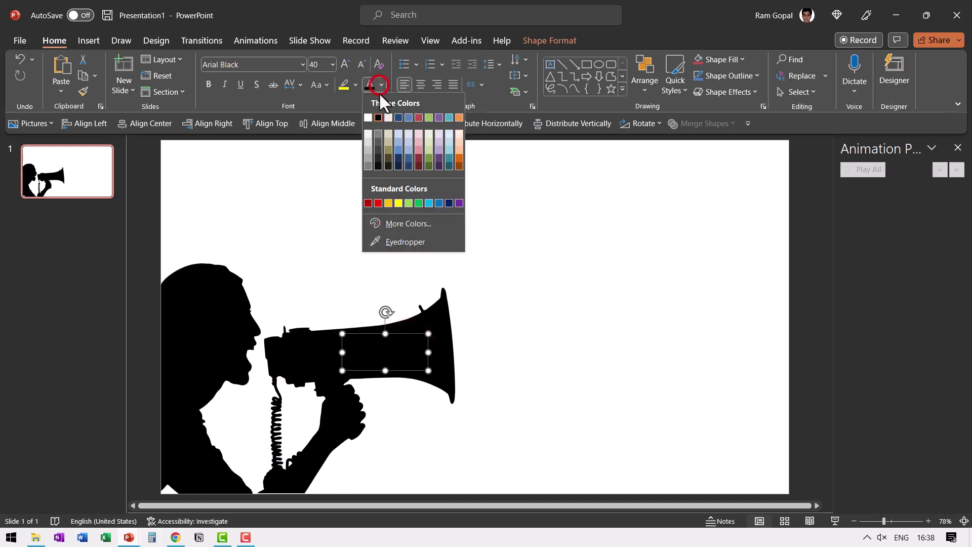
pyautogui.click(387, 149)
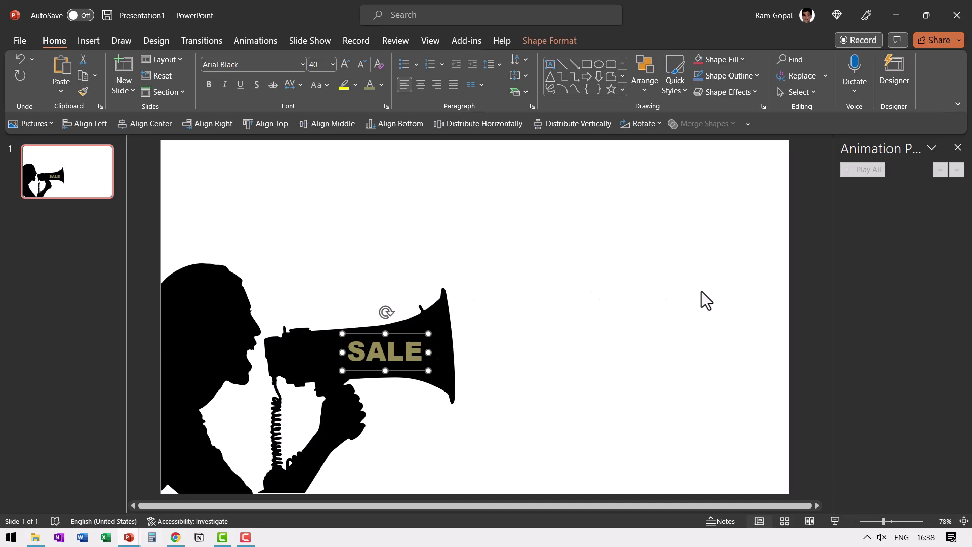
# Draw a zigzag Custom Path for SALE from the megaphone, extended past the slide's right edge
pyautogui.click(257, 42)
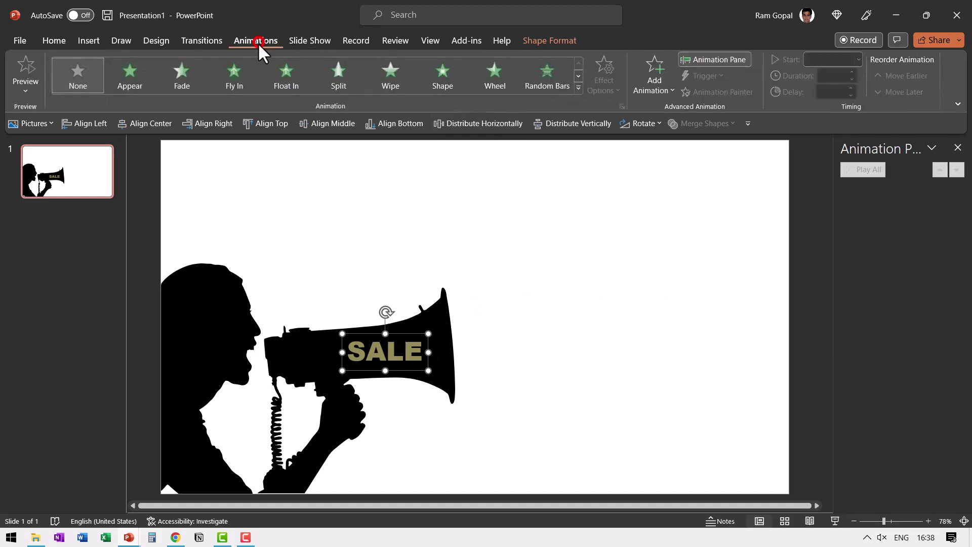
pyautogui.click(582, 87)
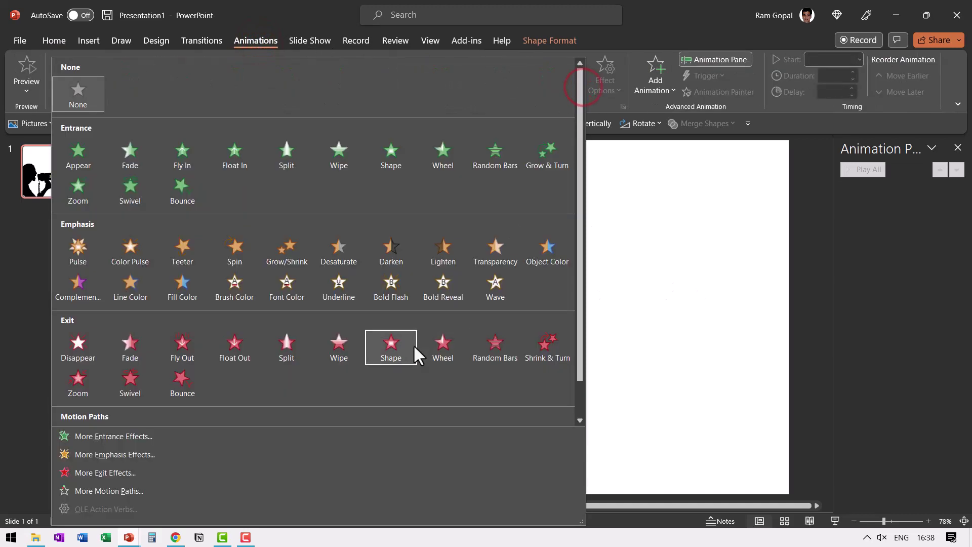
pyautogui.scroll(-2, 413, 351)
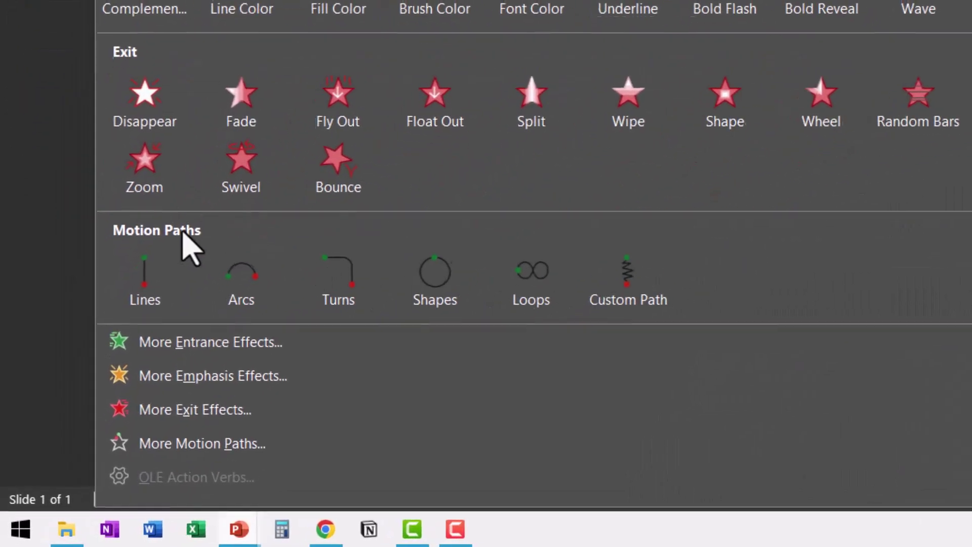
pyautogui.click(636, 288)
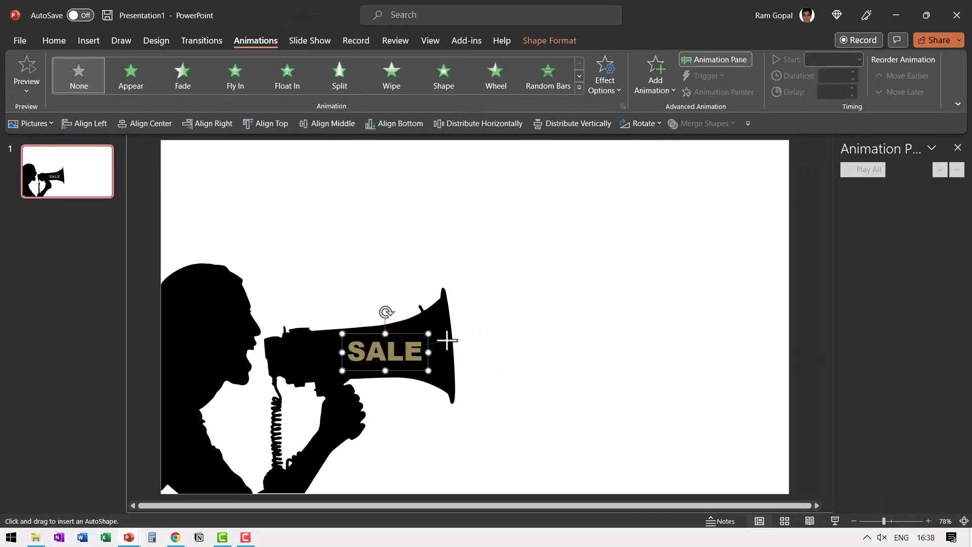
pyautogui.click(553, 268)
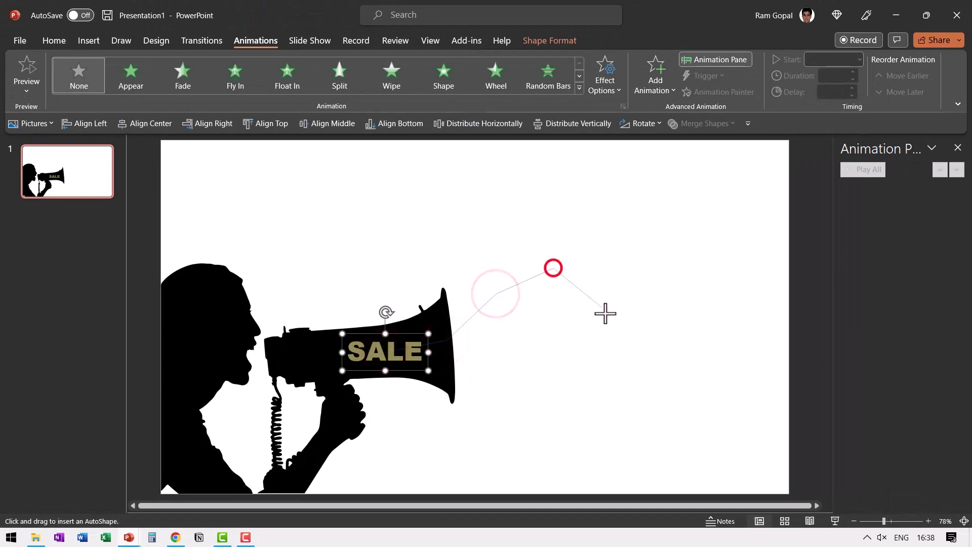
pyautogui.click(611, 320)
pyautogui.click(684, 263)
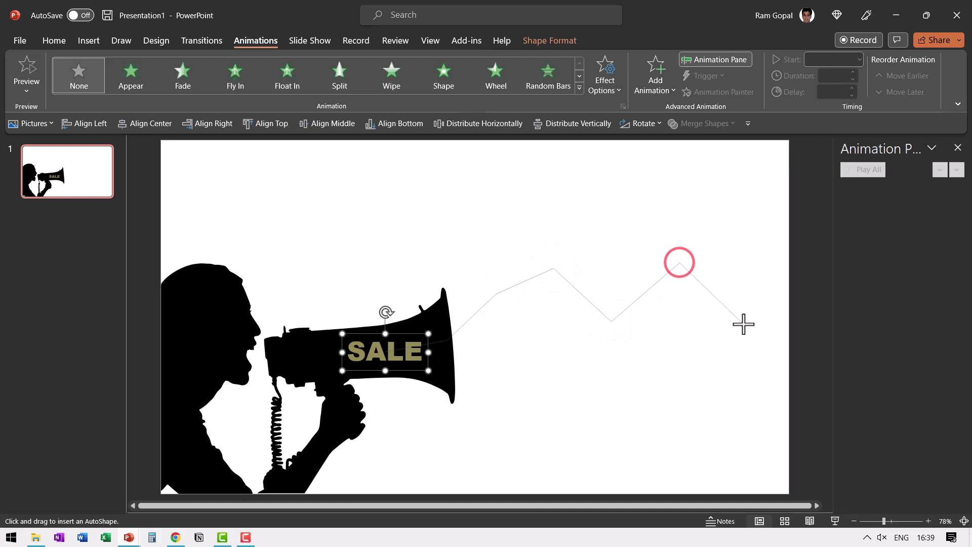
pyautogui.doubleClick(811, 272)
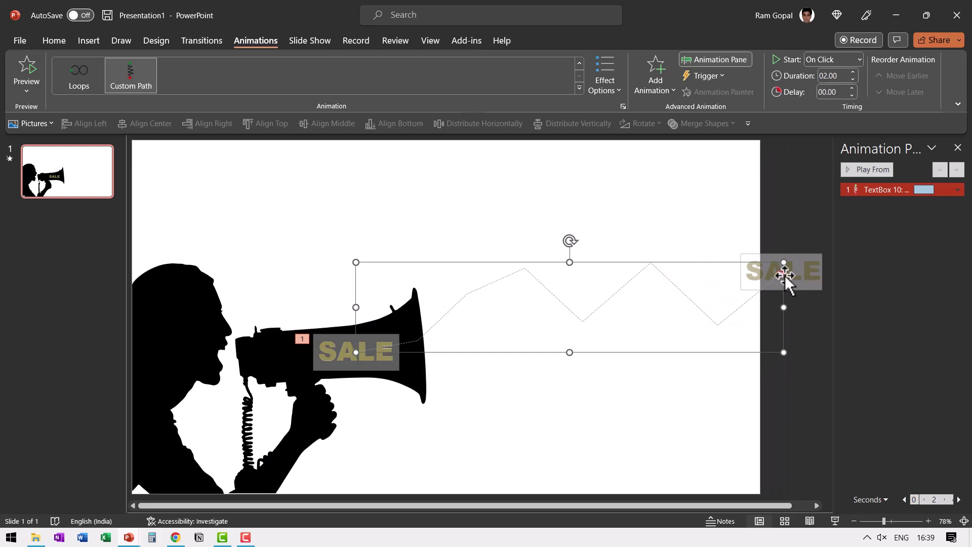
pyautogui.moveTo(785, 308); pyautogui.dragTo(815, 311)
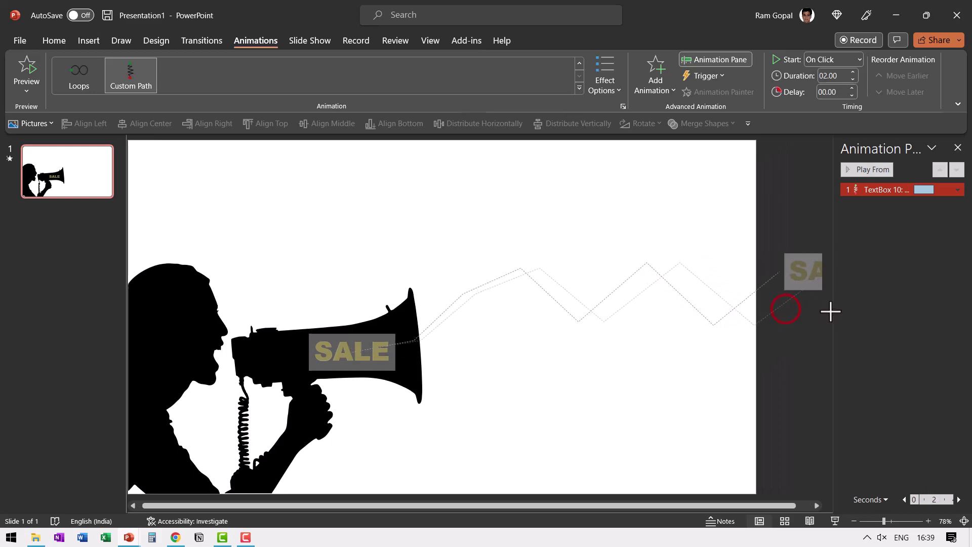
pyautogui.doubleClick(842, 310)
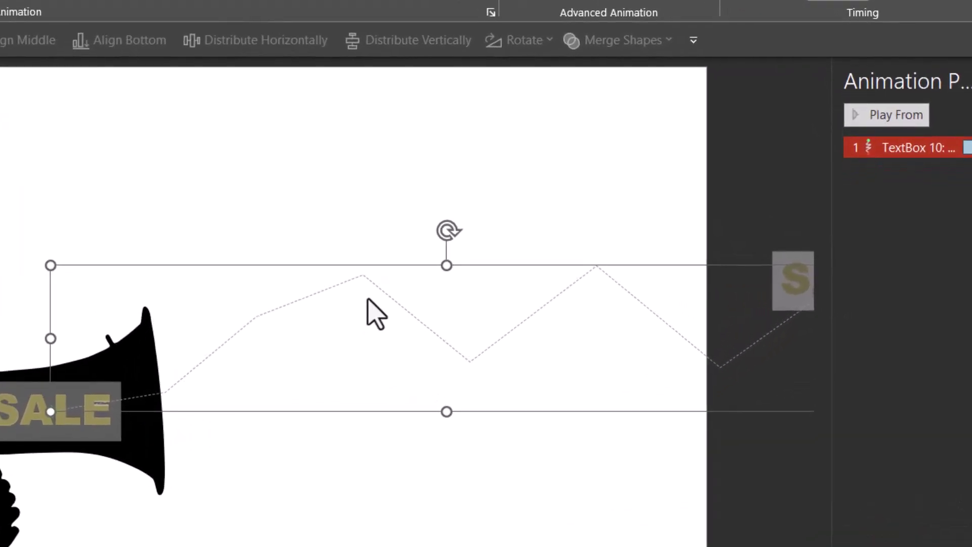
# Convert the path's top corner, right peak and middle valley into Smooth Points
pyautogui.rightClick(371, 284)
pyautogui.click(461, 297)
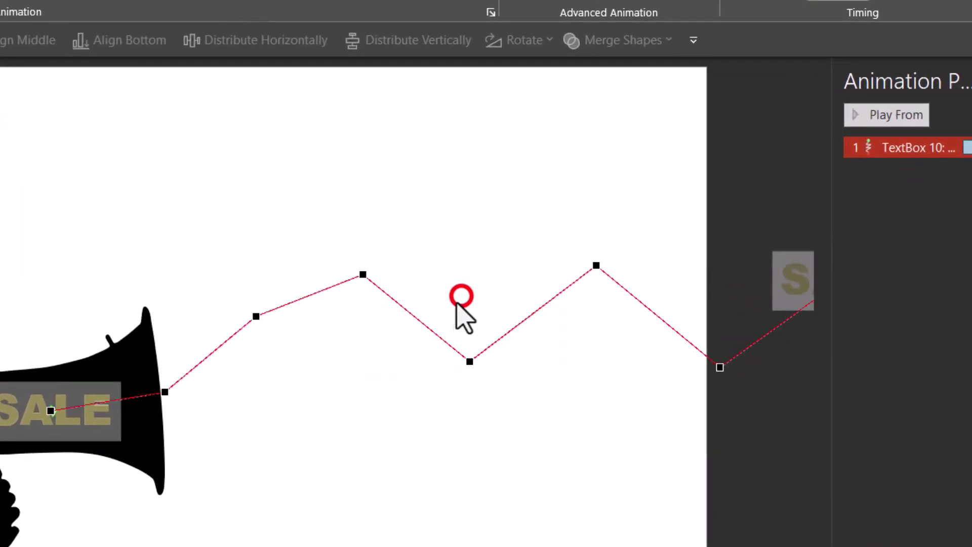
pyautogui.rightClick(364, 275)
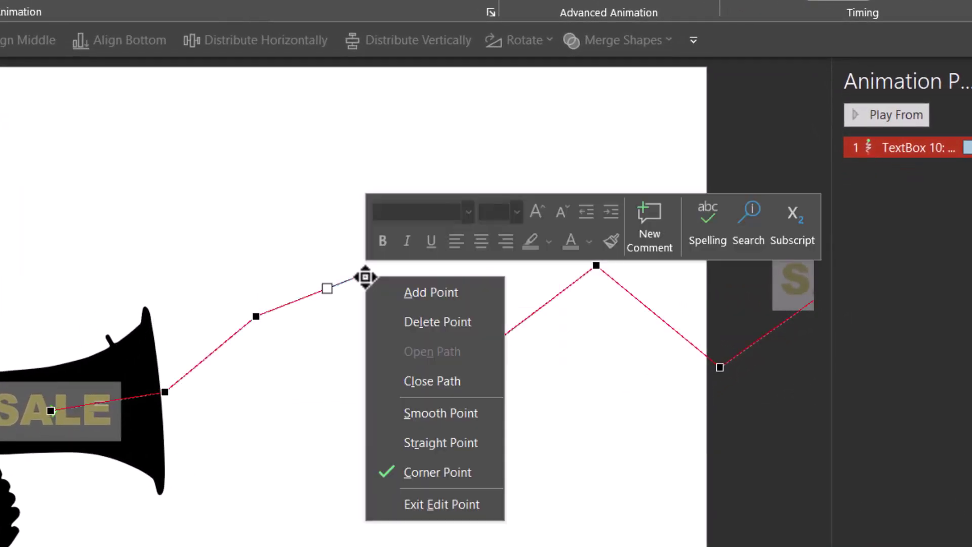
pyautogui.click(427, 413)
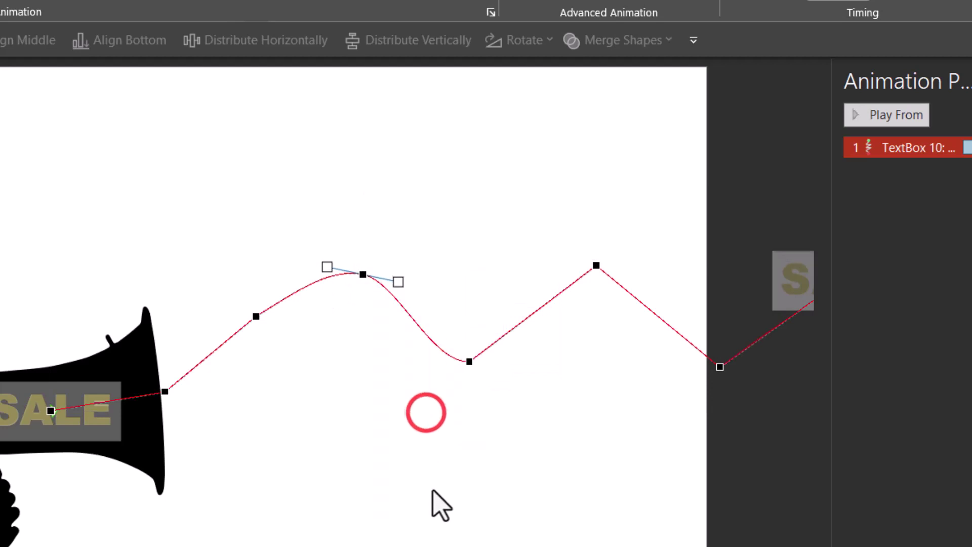
pyautogui.rightClick(599, 266)
pyautogui.click(658, 404)
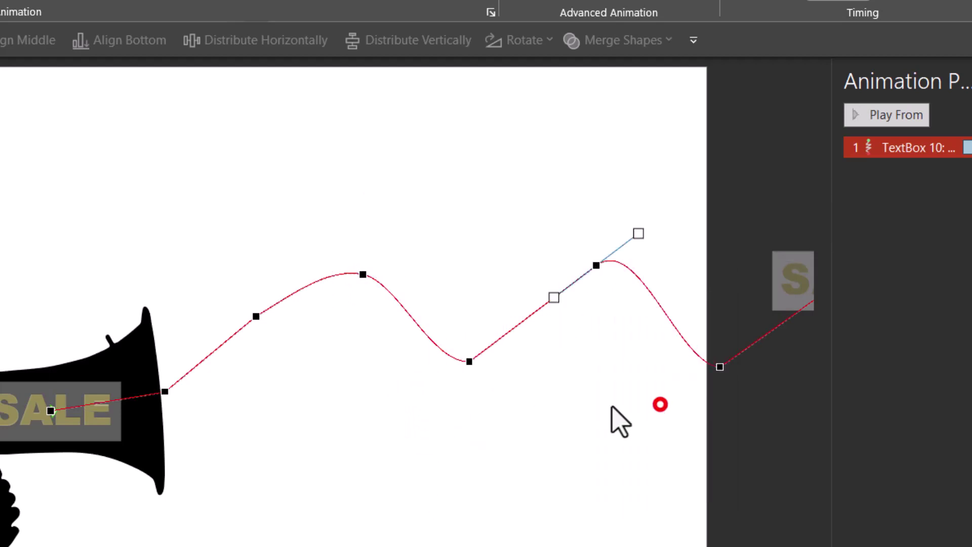
pyautogui.rightClick(469, 361)
pyautogui.click(523, 496)
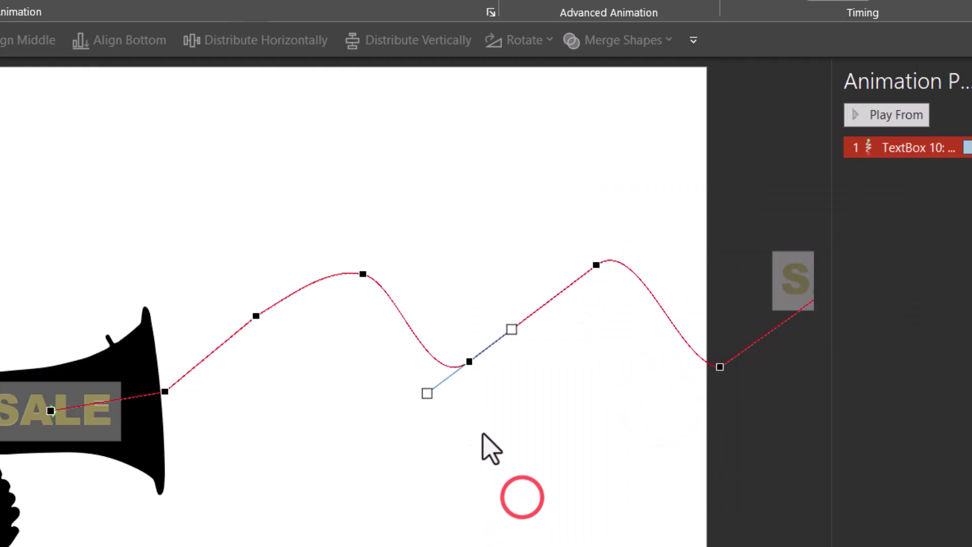
pyautogui.click(505, 425)
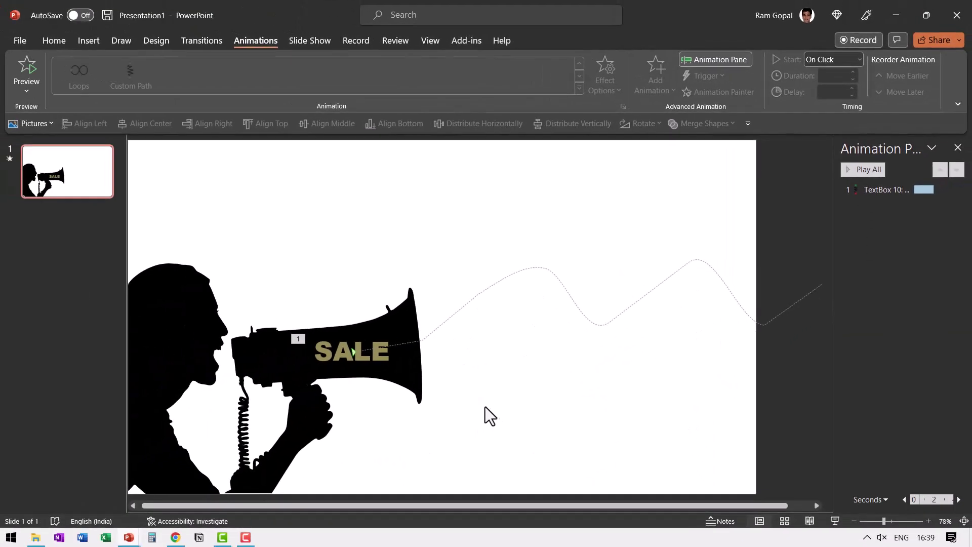
# Add a Grow/Shrink emphasis to SALE starting With Previous, and send SALE behind the megaphone
pyautogui.moveTo(261, 487); pyautogui.dragTo(123, 463)
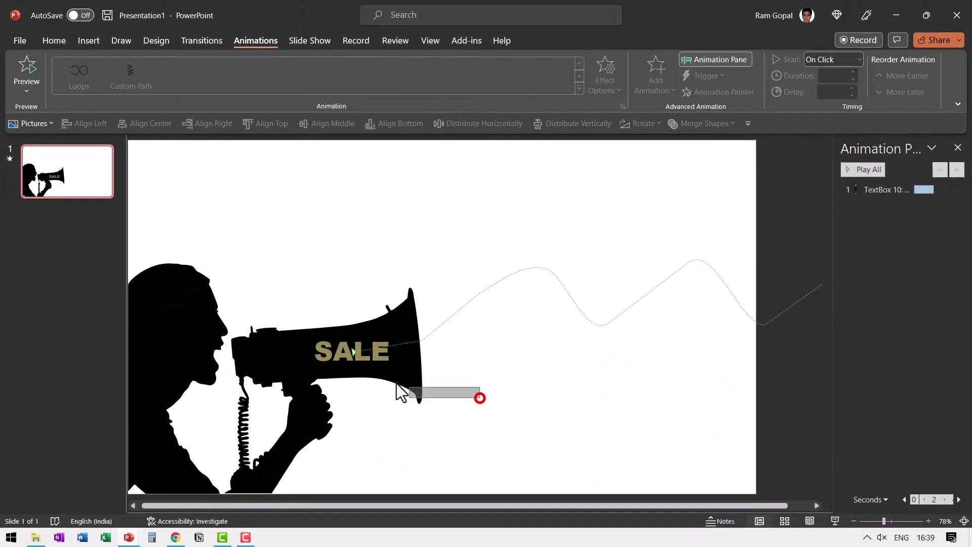
pyautogui.moveTo(396, 383); pyautogui.dragTo(403, 394)
pyautogui.click(378, 361)
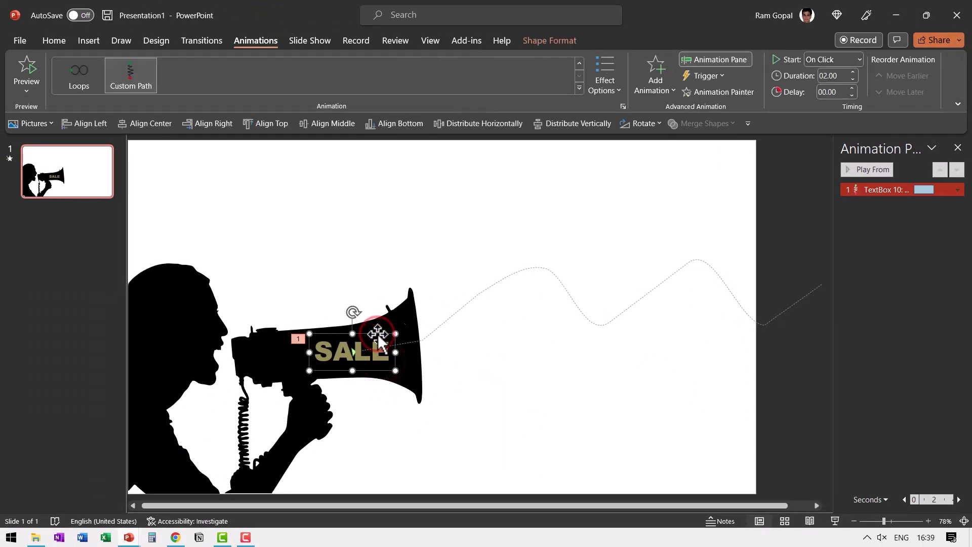
pyautogui.click(652, 76)
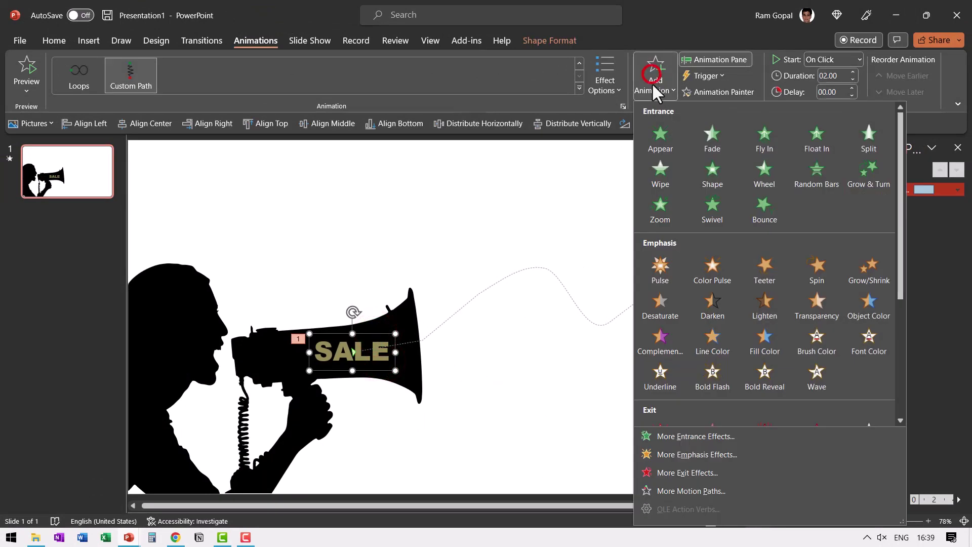
pyautogui.click(857, 276)
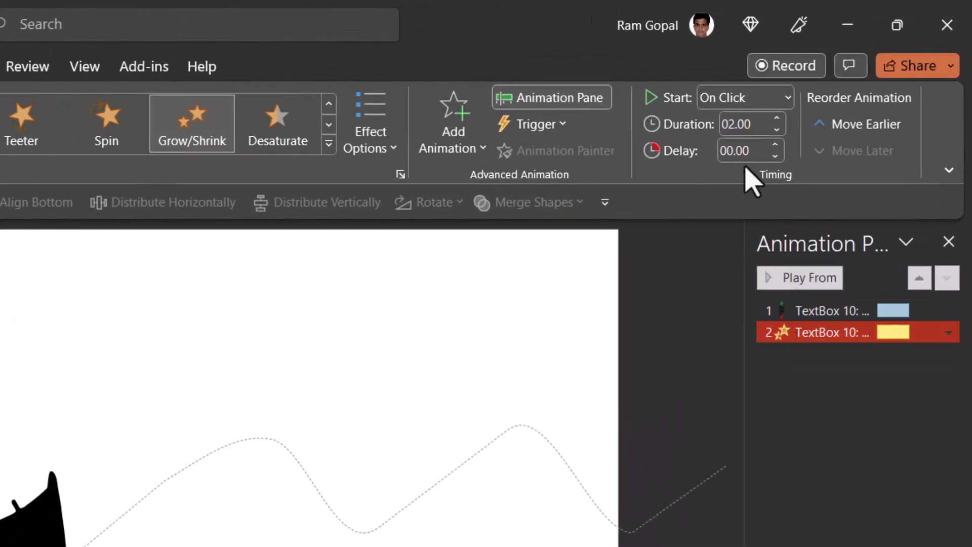
pyautogui.click(729, 101)
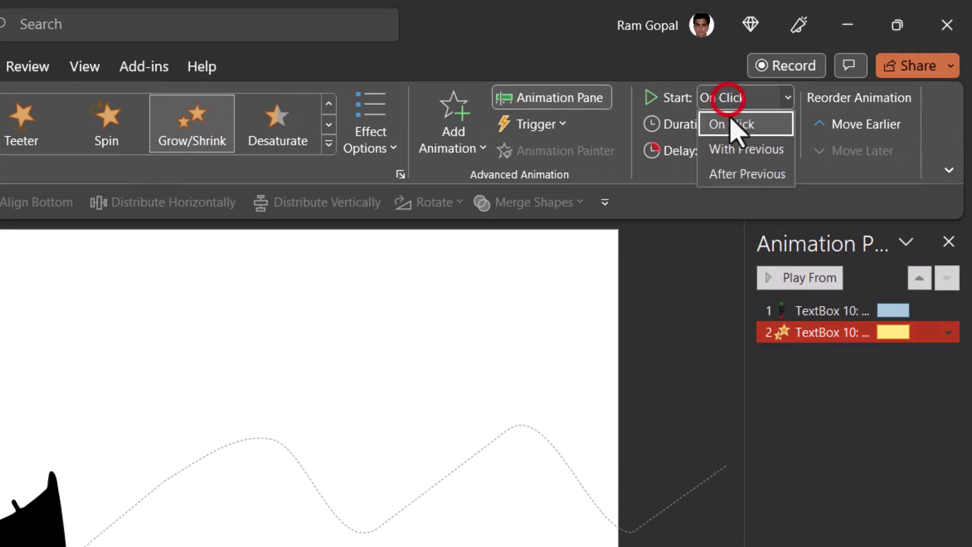
pyautogui.click(742, 149)
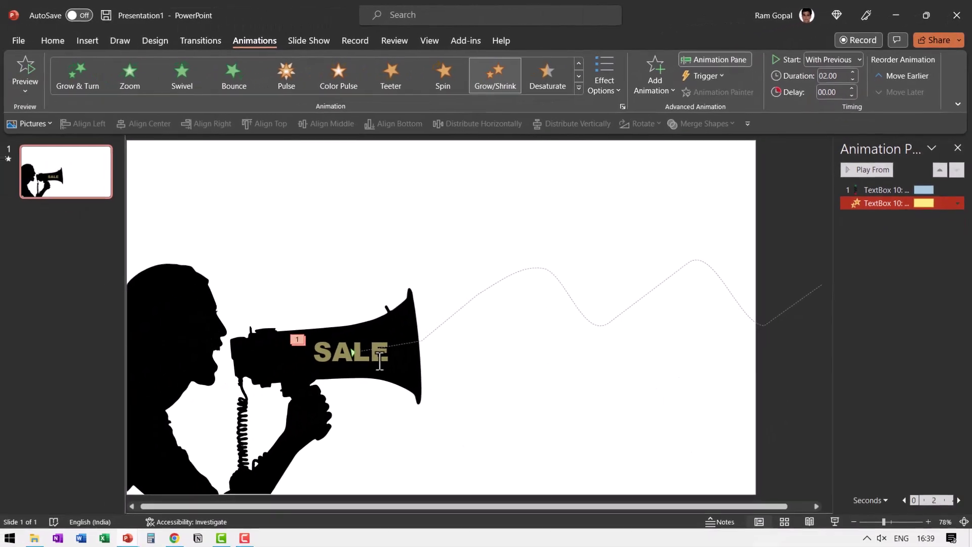
pyautogui.click(373, 350)
pyautogui.rightClick(389, 339)
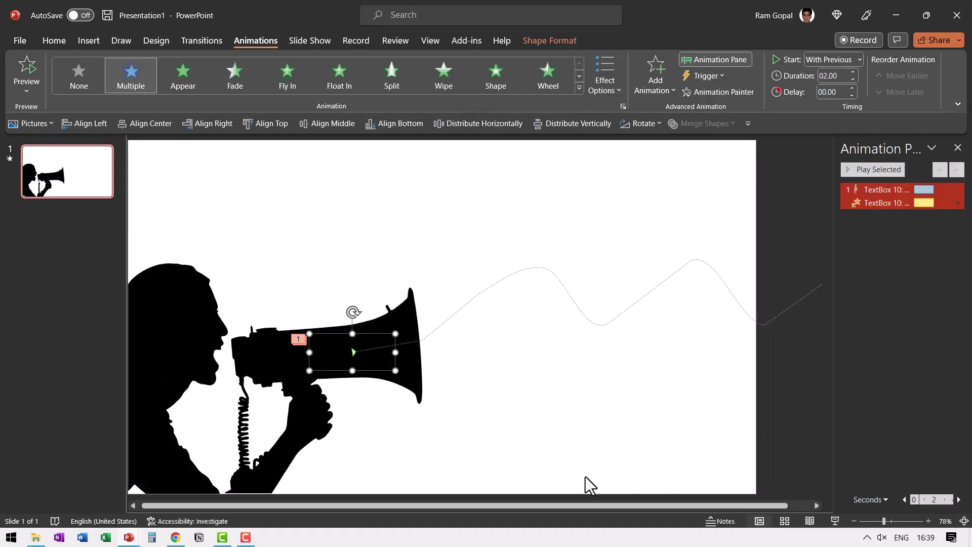
# Set the SALE motion path animation's Duration to 08.00 seconds
pyautogui.click(871, 191)
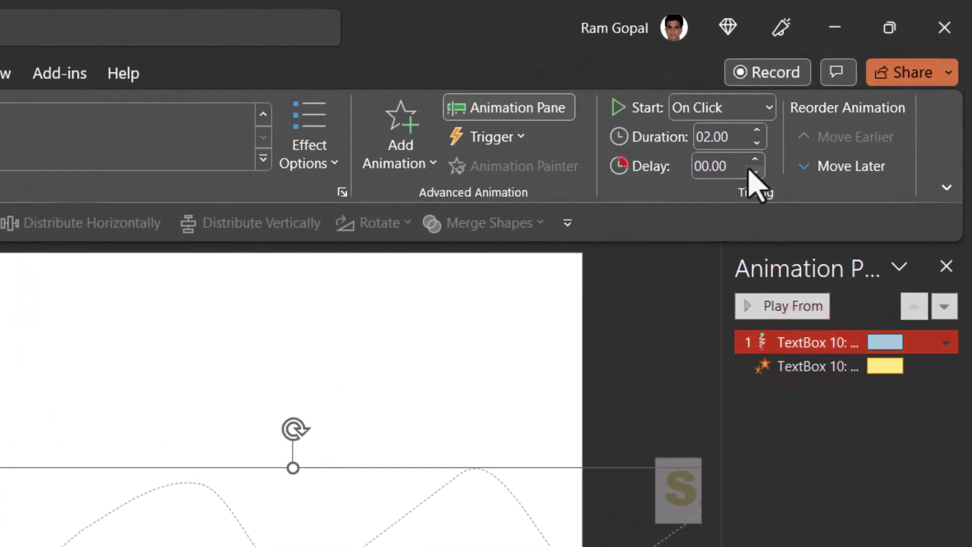
pyautogui.click(738, 137)
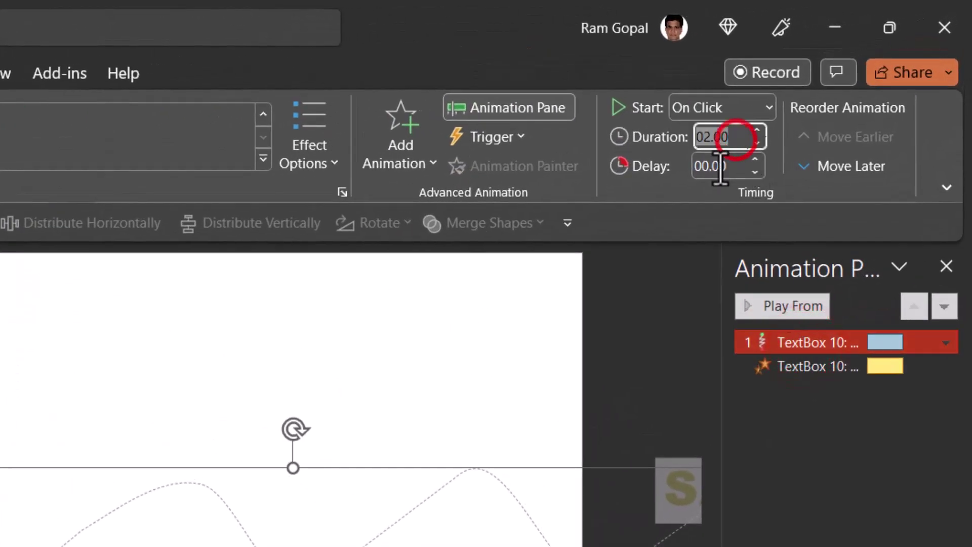
pyautogui.write('08')
pyautogui.press('Return')
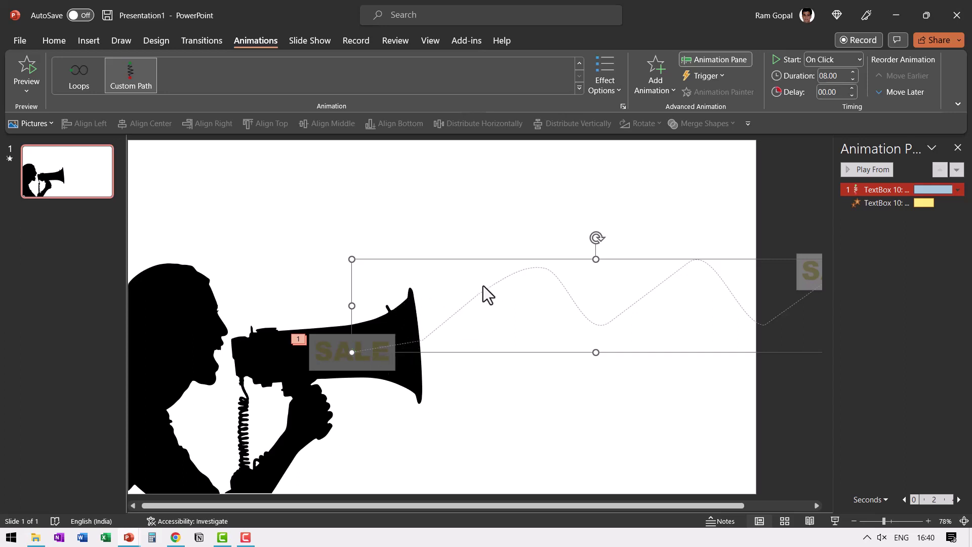
# Edit the path points: pull the first bend right and delete the extra point
pyautogui.rightClick(521, 272)
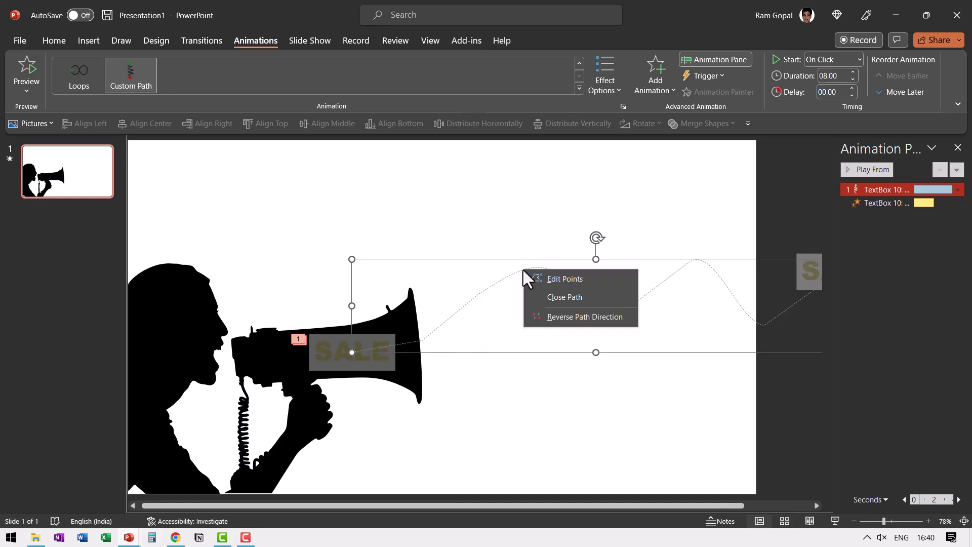
pyautogui.click(569, 281)
pyautogui.moveTo(422, 339); pyautogui.dragTo(476, 340)
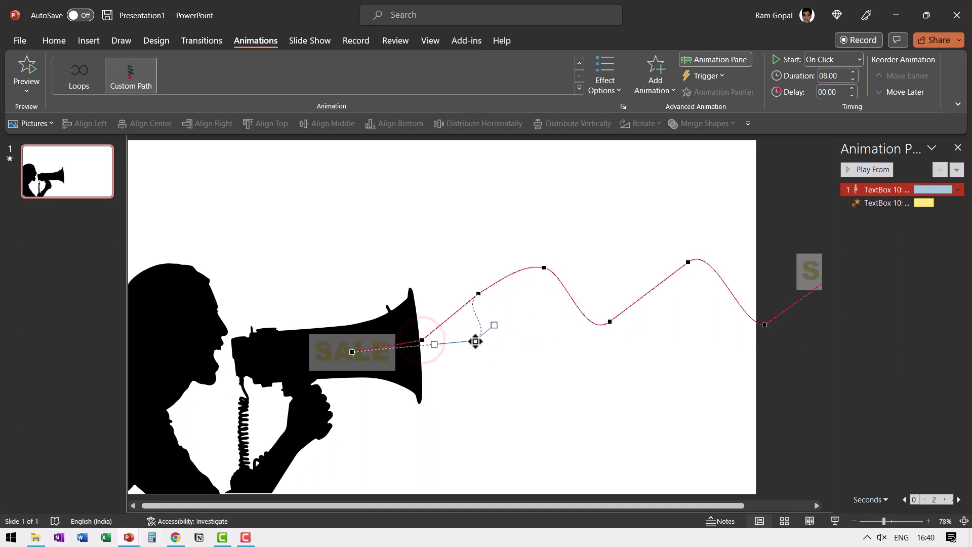
pyautogui.rightClick(479, 293)
pyautogui.click(514, 322)
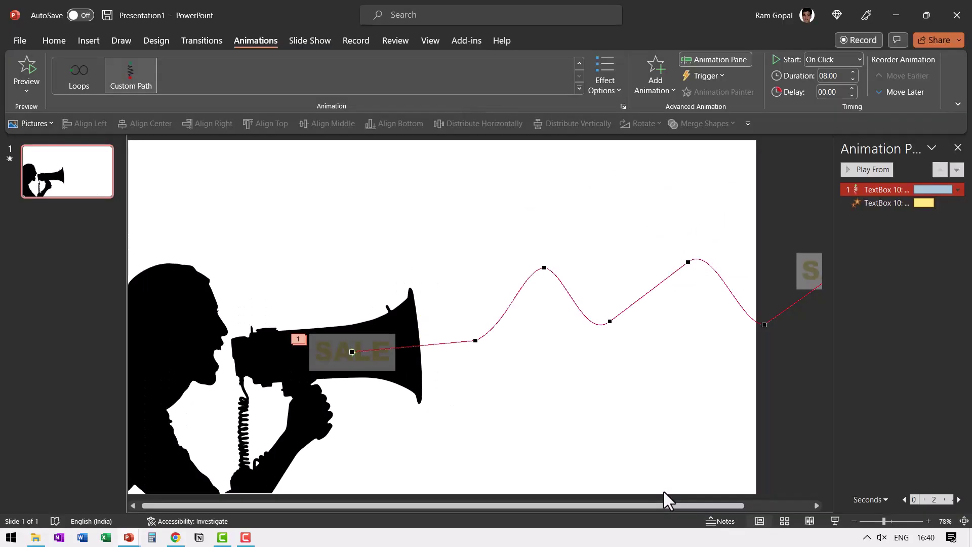
pyautogui.moveTo(474, 430); pyautogui.dragTo(285, 311)
# Duplicate the animated SALE text box and make the copy's font dark blue
pyautogui.hotkey('ctrl', 'd')
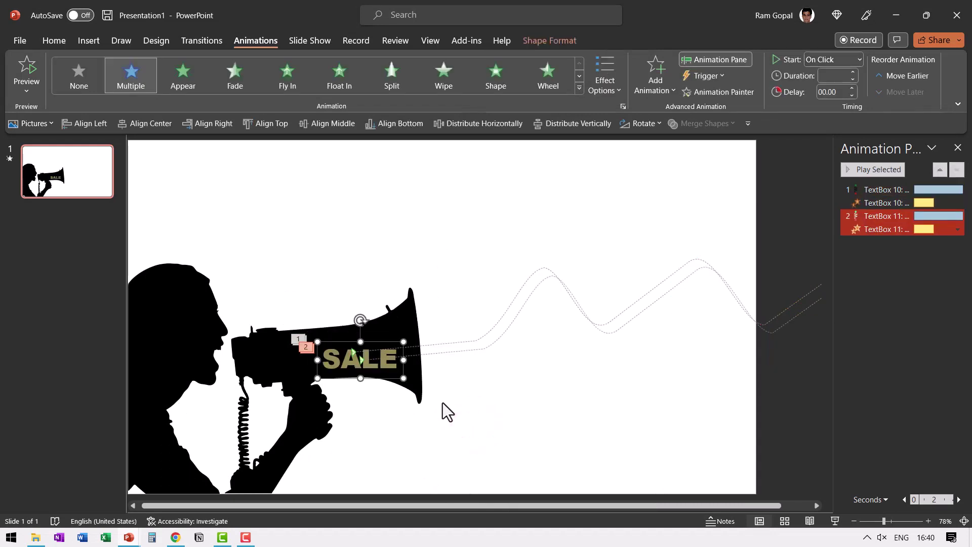
pyautogui.click(335, 361)
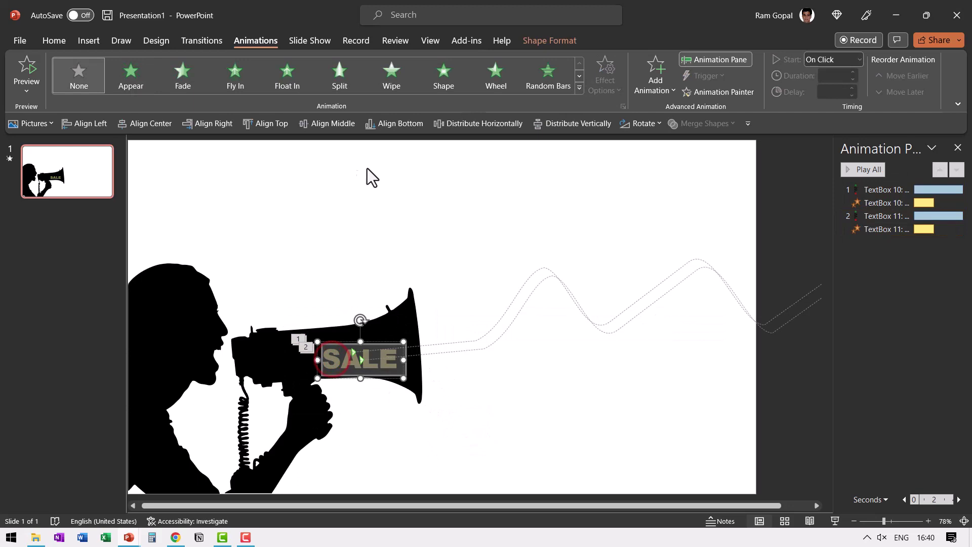
pyautogui.click(56, 40)
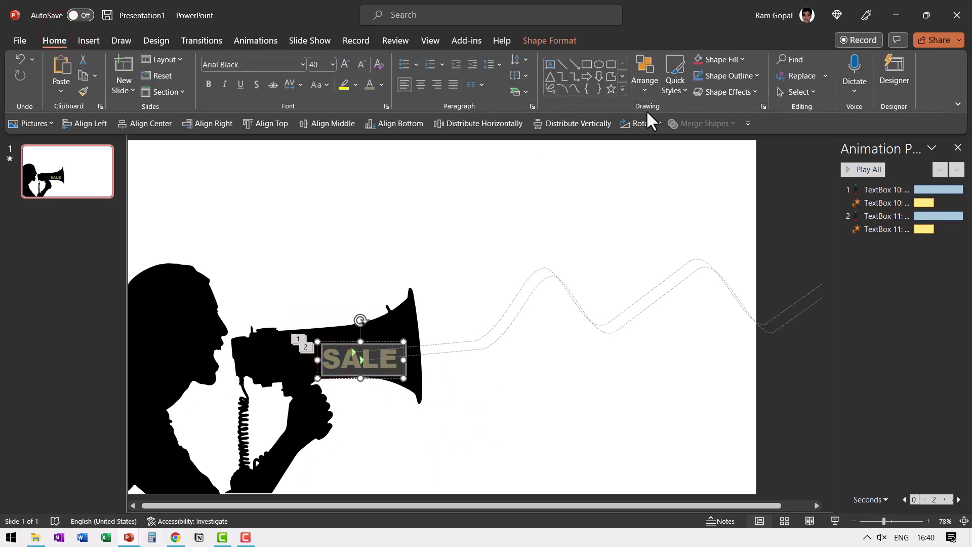
pyautogui.click(383, 84)
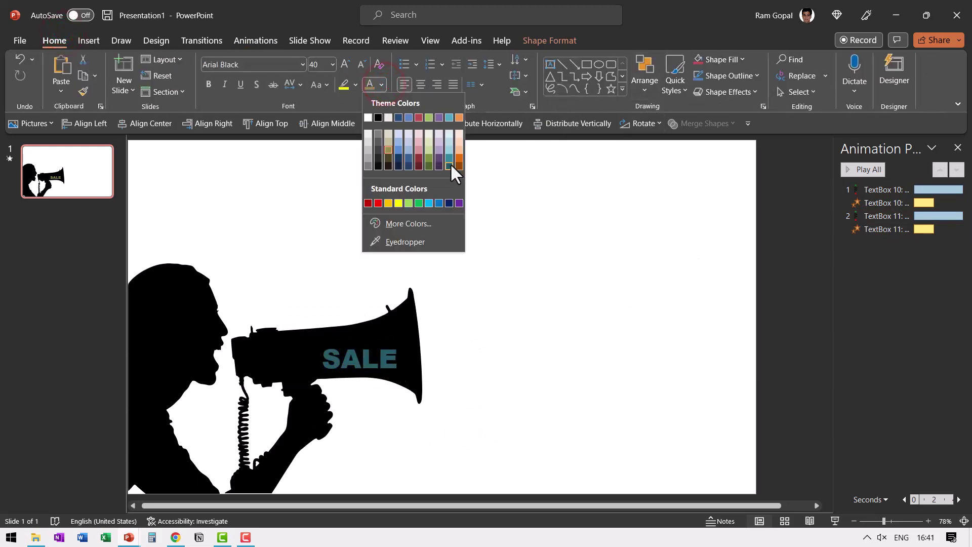
pyautogui.click(448, 203)
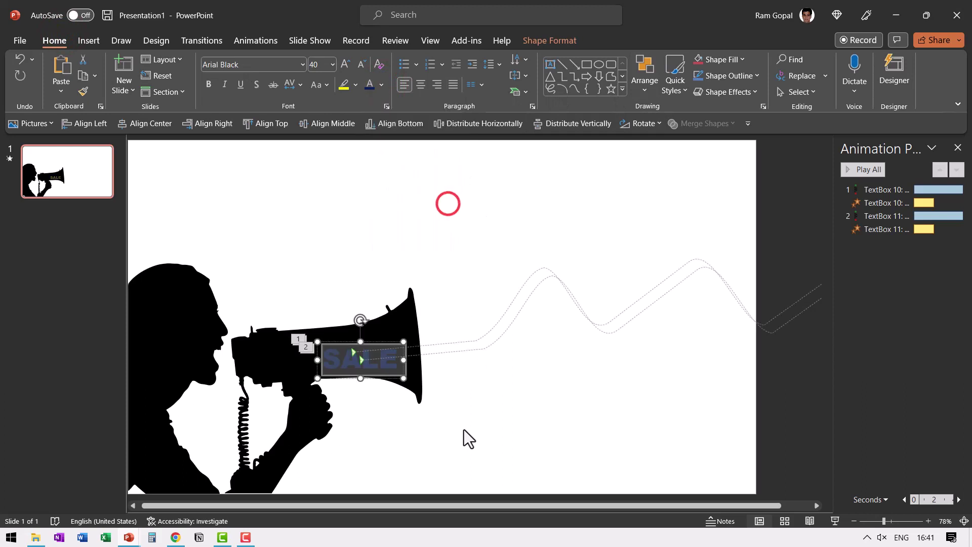
# Flip the copy's motion path vertically and adjust its position so it waves below the original
pyautogui.click(504, 337)
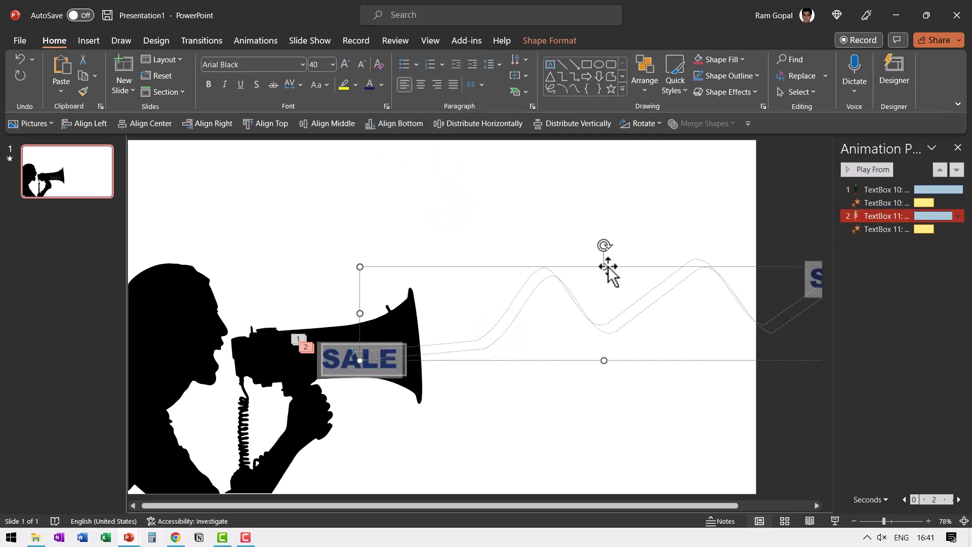
pyautogui.moveTo(604, 266); pyautogui.dragTo(598, 416)
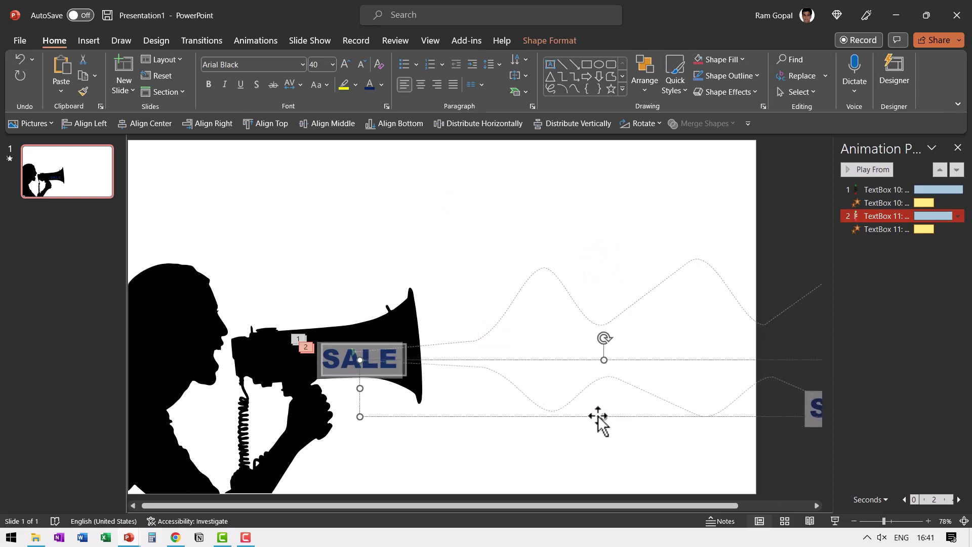
pyautogui.moveTo(568, 359); pyautogui.dragTo(561, 342)
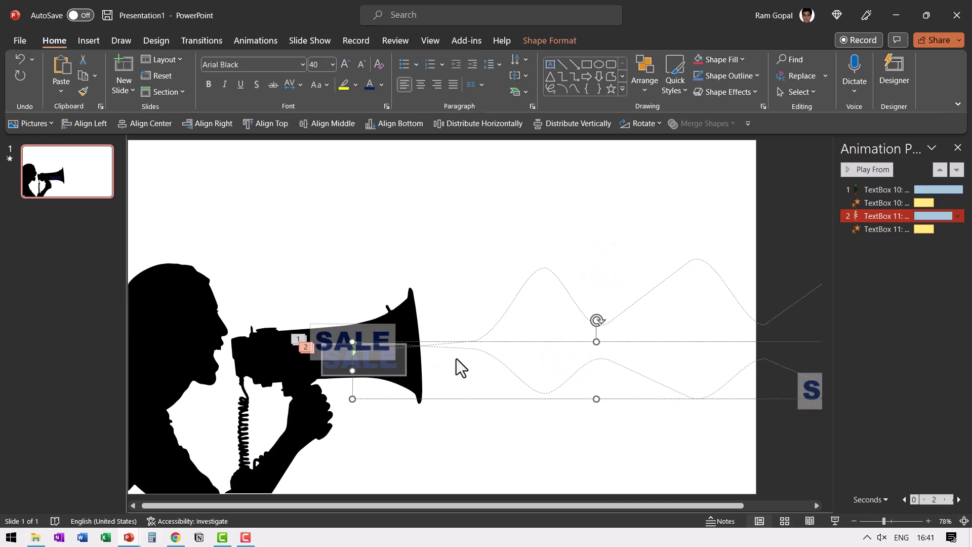
pyautogui.click(446, 434)
pyautogui.click(335, 359)
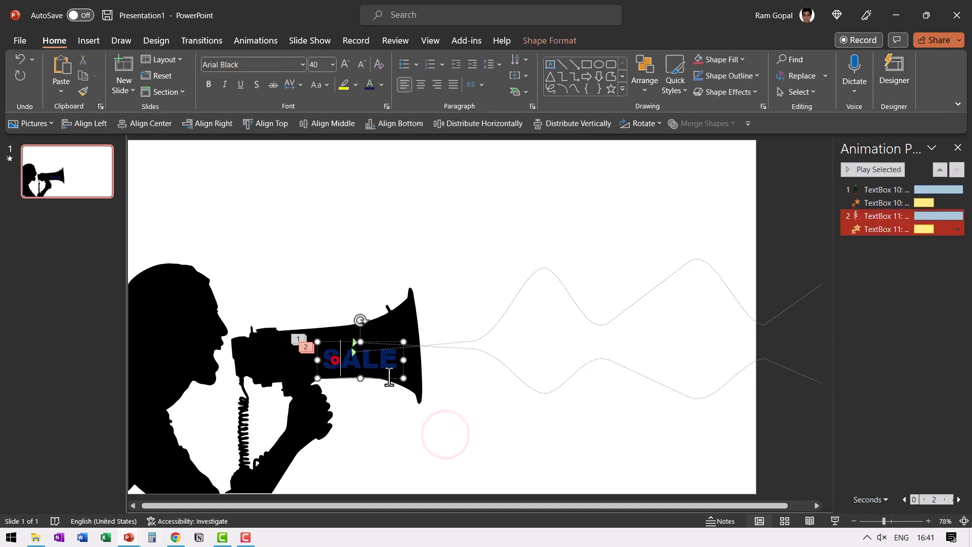
pyautogui.press('Escape')
pyautogui.click(351, 332)
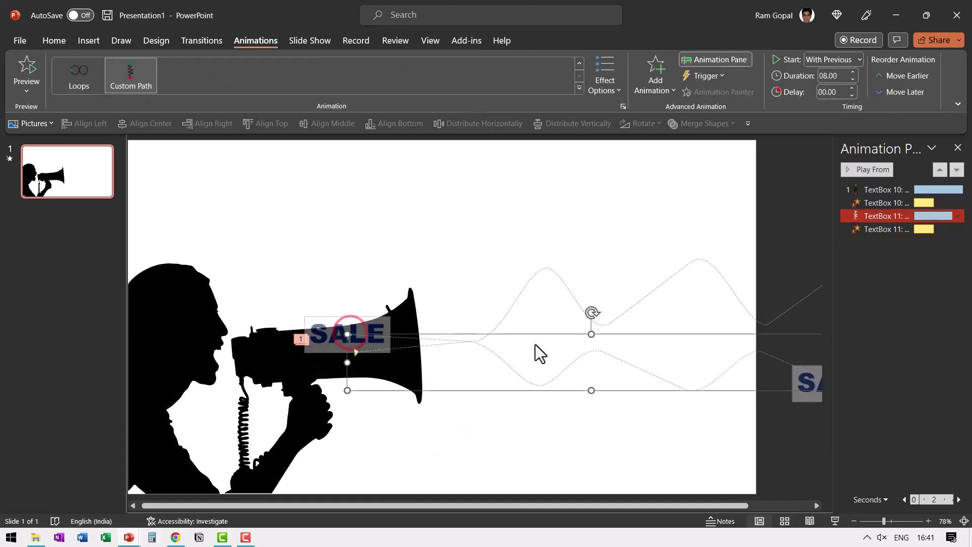
pyautogui.moveTo(568, 335); pyautogui.dragTo(578, 352)
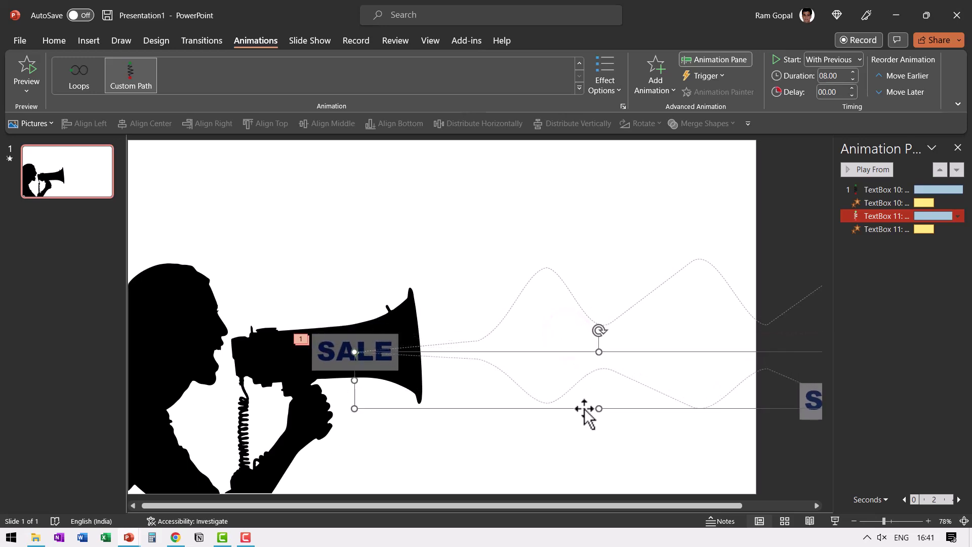
pyautogui.click(609, 436)
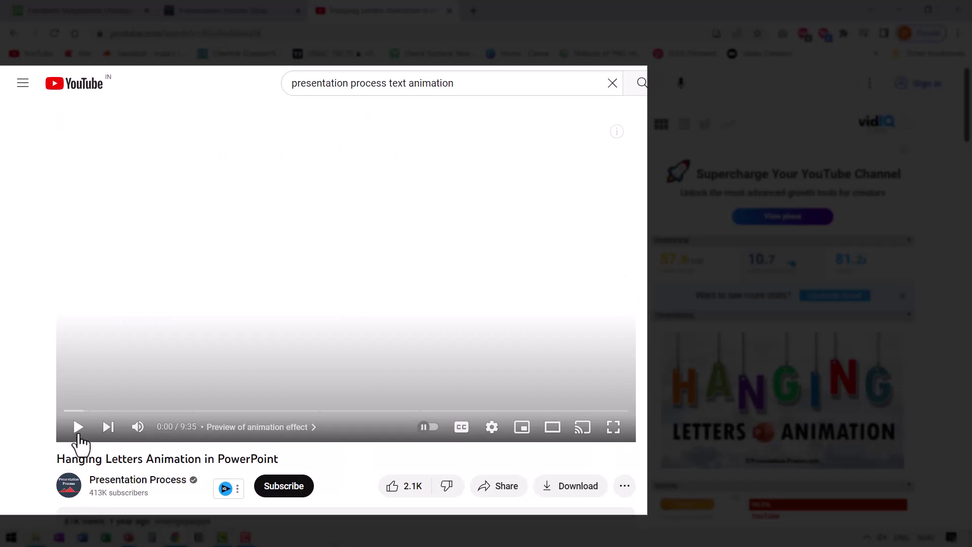
# Play the Hanging Letters Animation video and pause it at 0:08
pyautogui.click(78, 427)
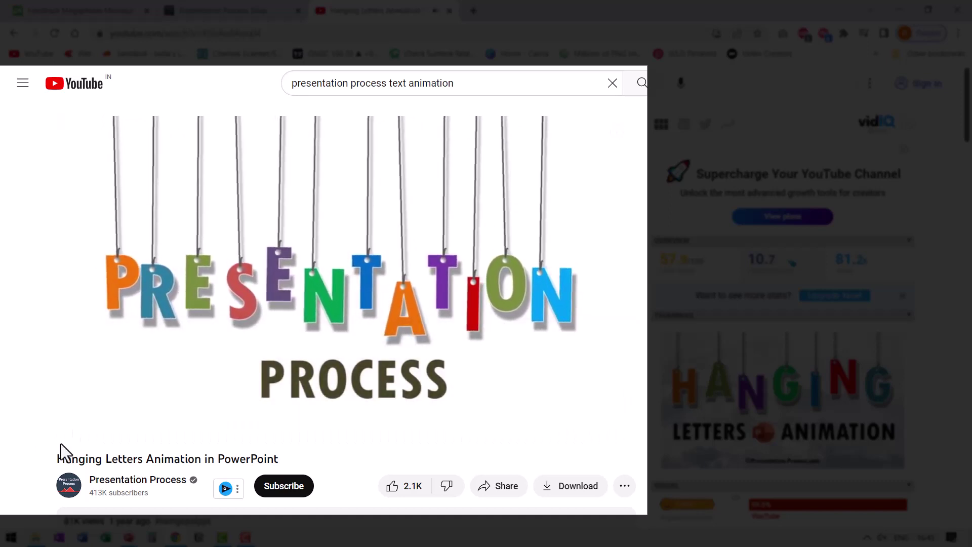
pyautogui.click(79, 430)
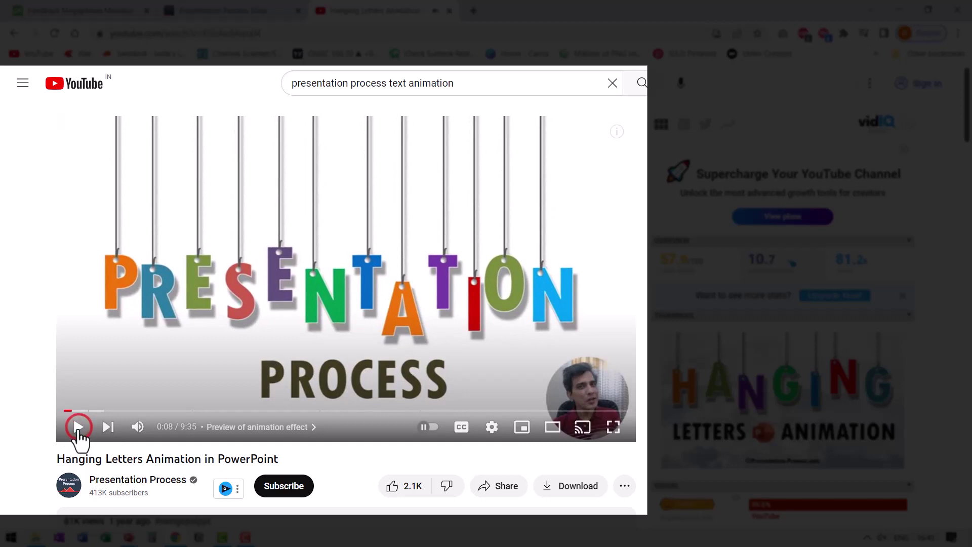